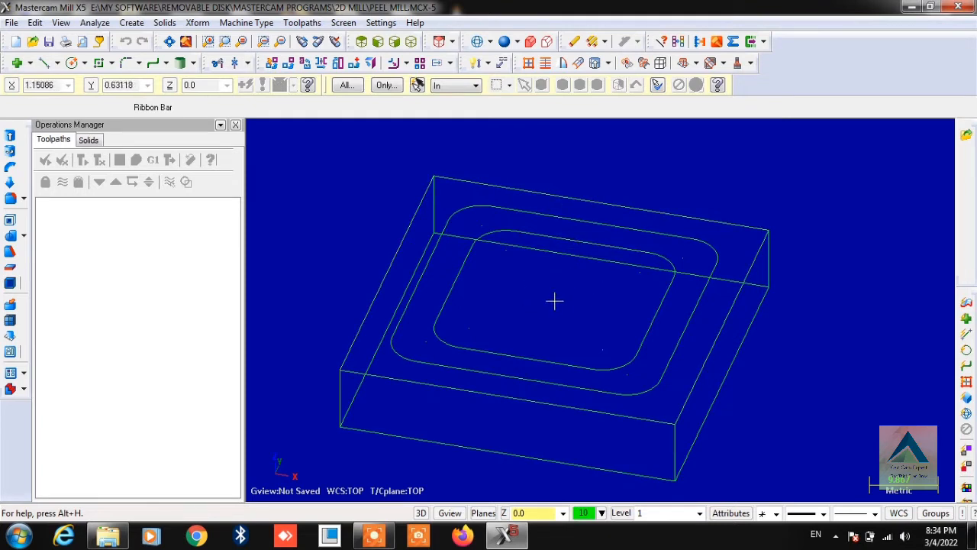
- Display the block as a shaded model and inspect it from several angles
mouse_move(549, 330)
middle_mouse_down()
mouse_move(546, 279)
mouse_move(541, 320)
mouse_move(464, 286)
mouse_move(451, 245)
mouse_move(573, 291)
middle_mouse_up()
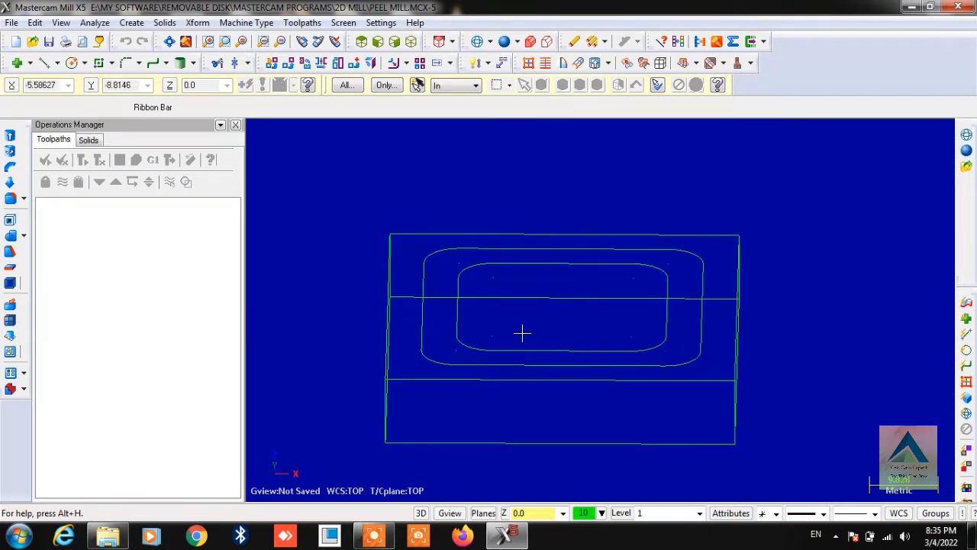
middle_click_drag(521, 331, 552, 323)
left_click(504, 43)
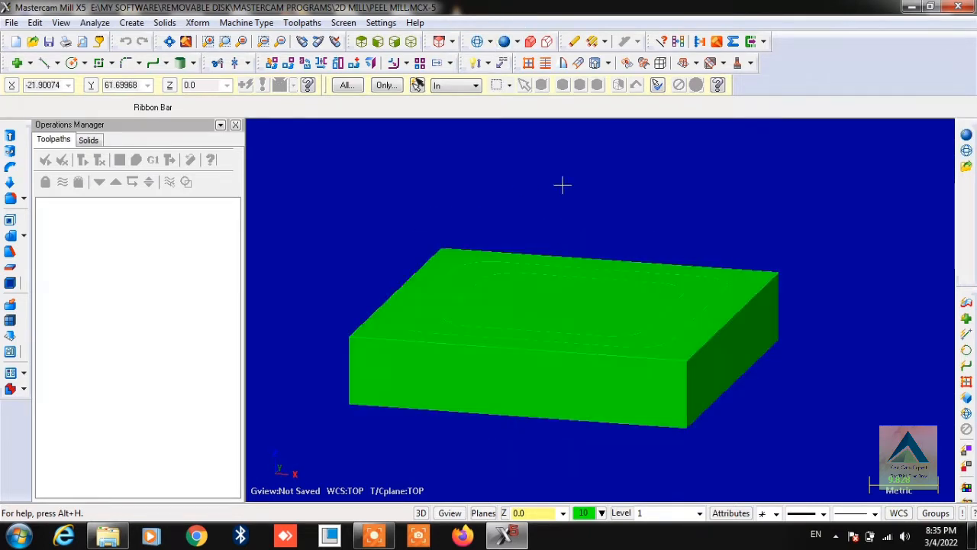
mouse_move(633, 186)
middle_mouse_down()
mouse_move(631, 213)
mouse_move(669, 191)
mouse_move(727, 187)
mouse_move(611, 184)
middle_mouse_up()
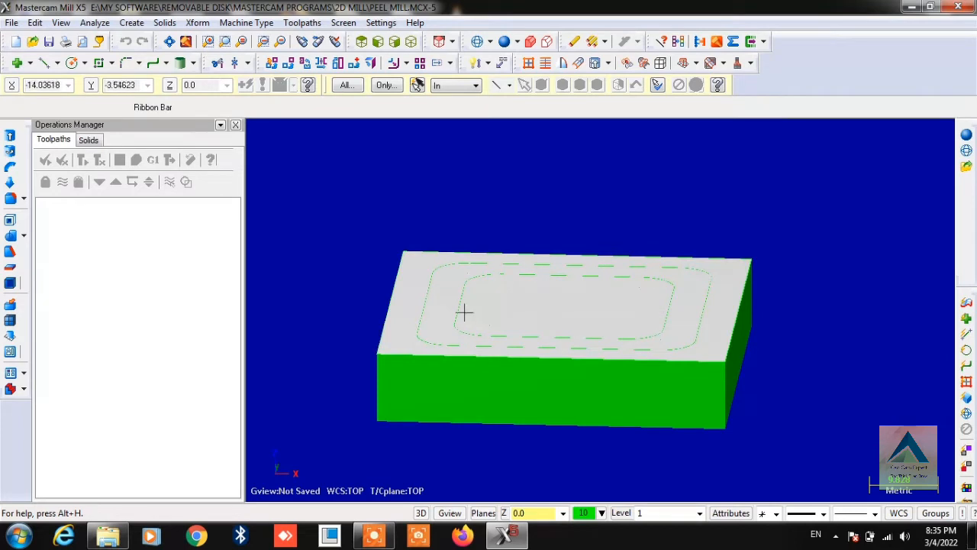
- Assign the default mill machine to the part
left_click(246, 22)
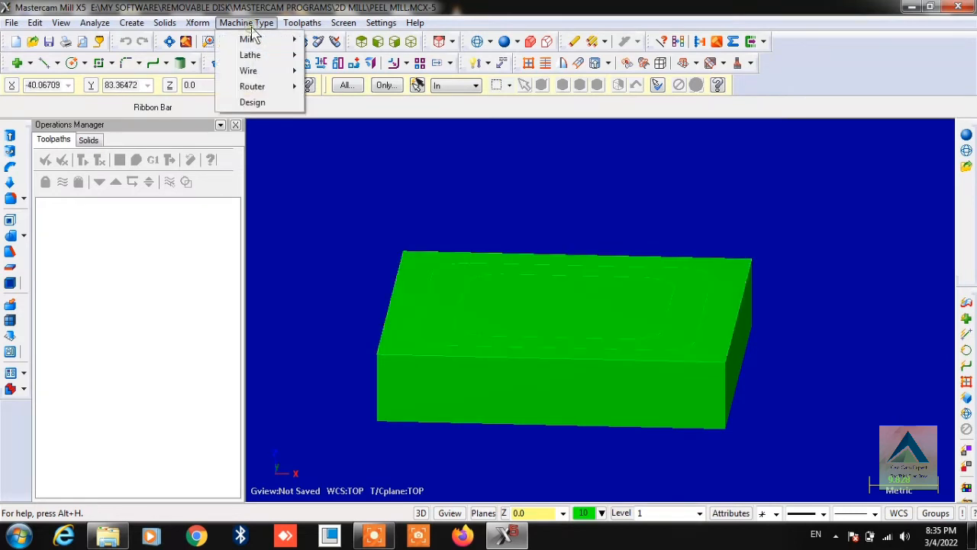
mouse_move(246, 42)
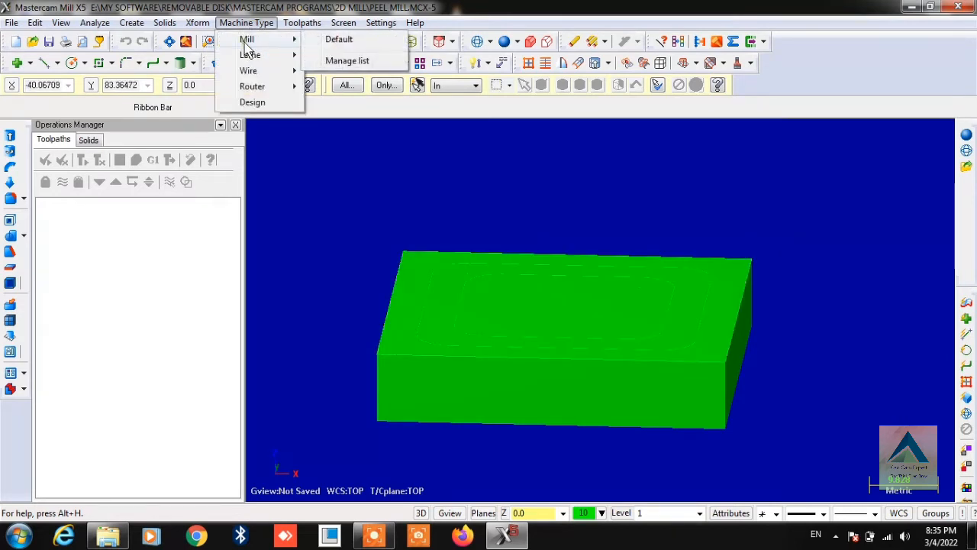
left_click(366, 42)
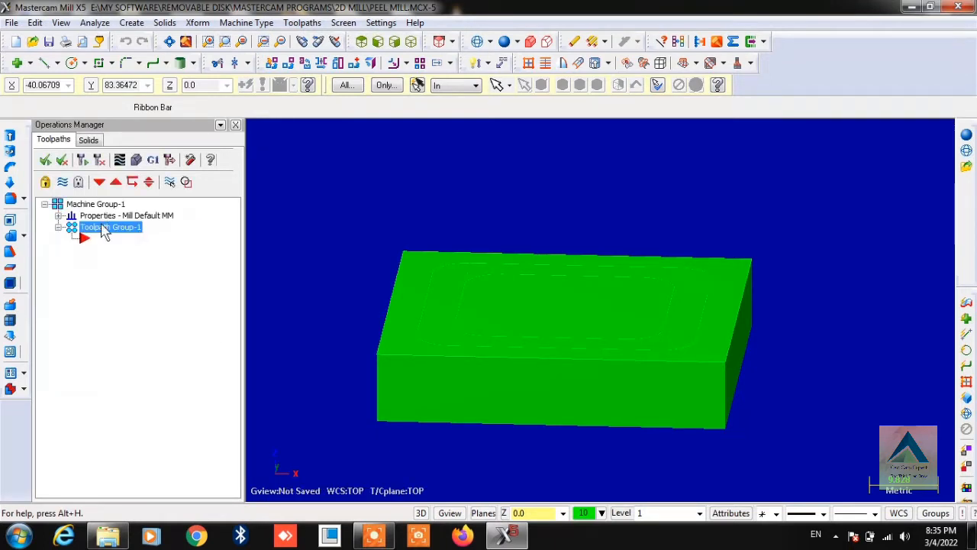
- Define rectangular stock from a bounding box around all entities, with zero expansion in X, Y and Z
left_click(59, 221)
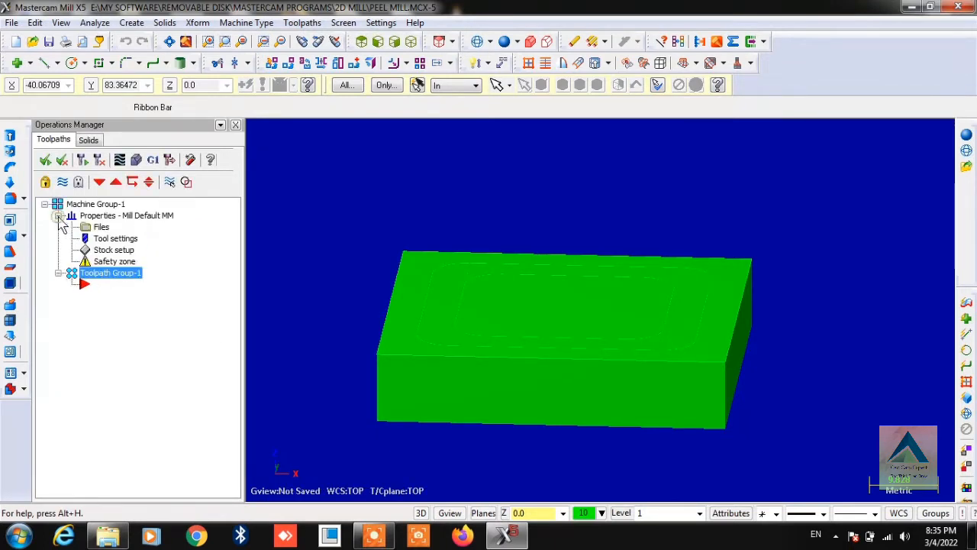
left_click(110, 250)
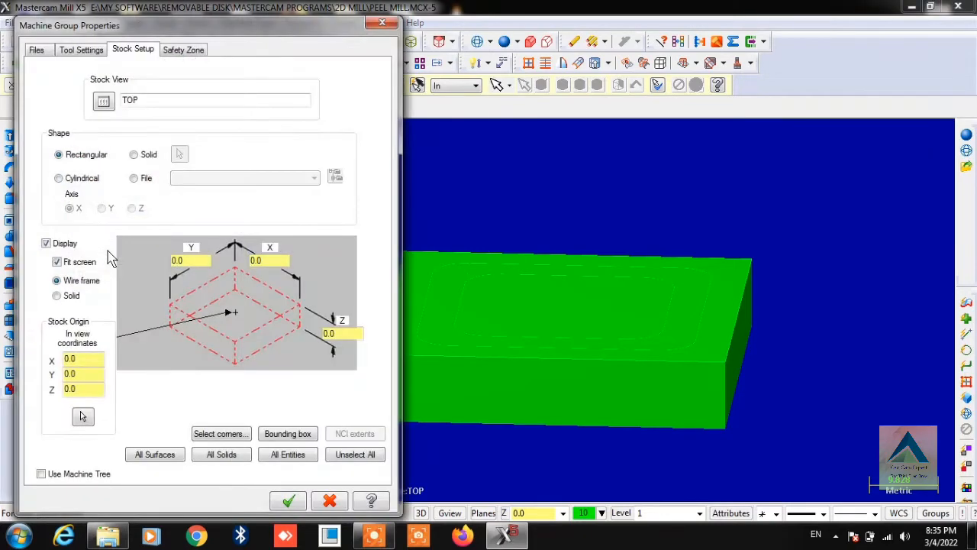
left_click(275, 437)
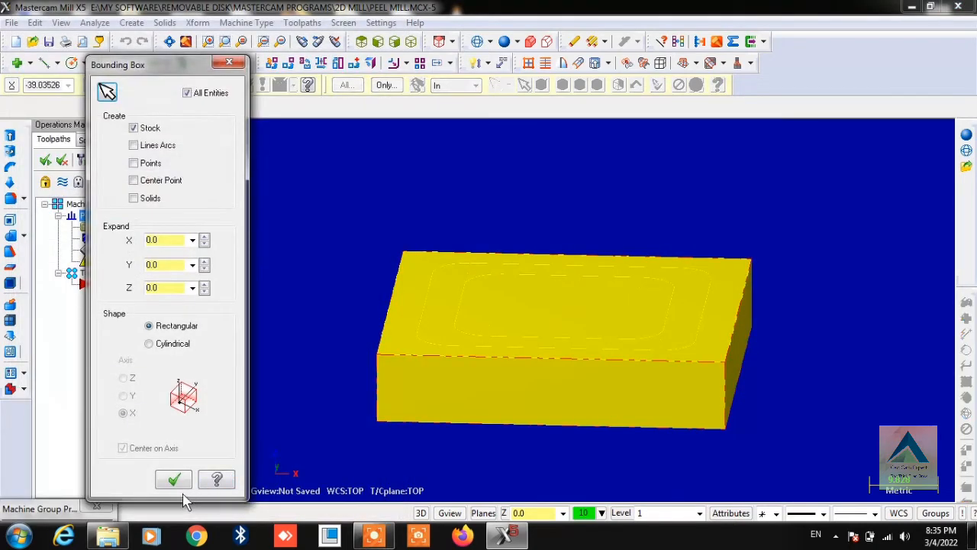
left_click(175, 481)
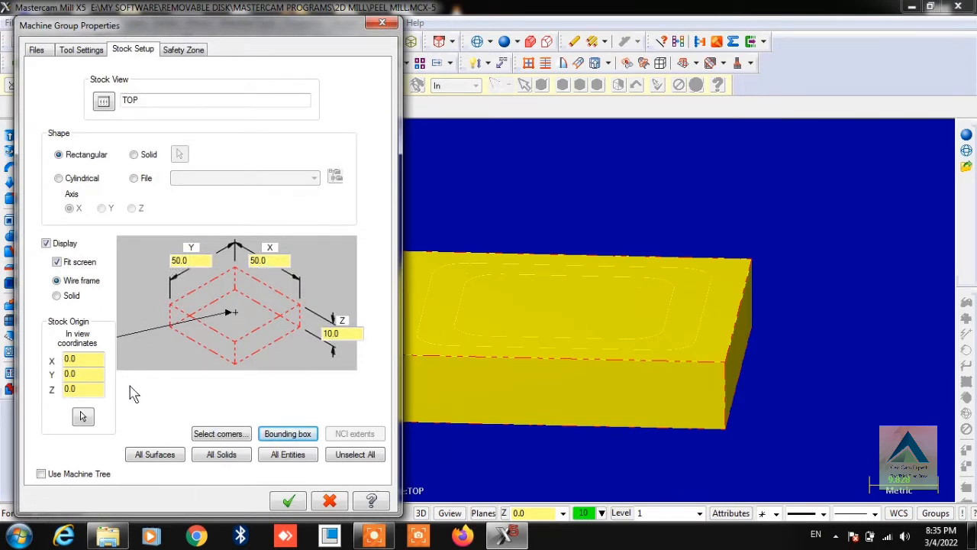
left_click(289, 502)
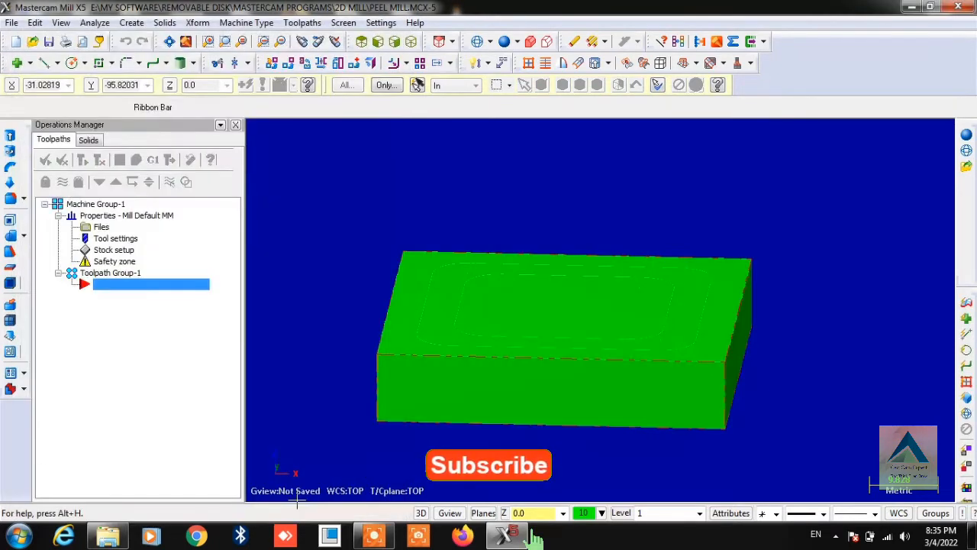
- Display the coordinate reference axes to check where the origin lies on the block
middle_click_drag(449, 262, 443, 219)
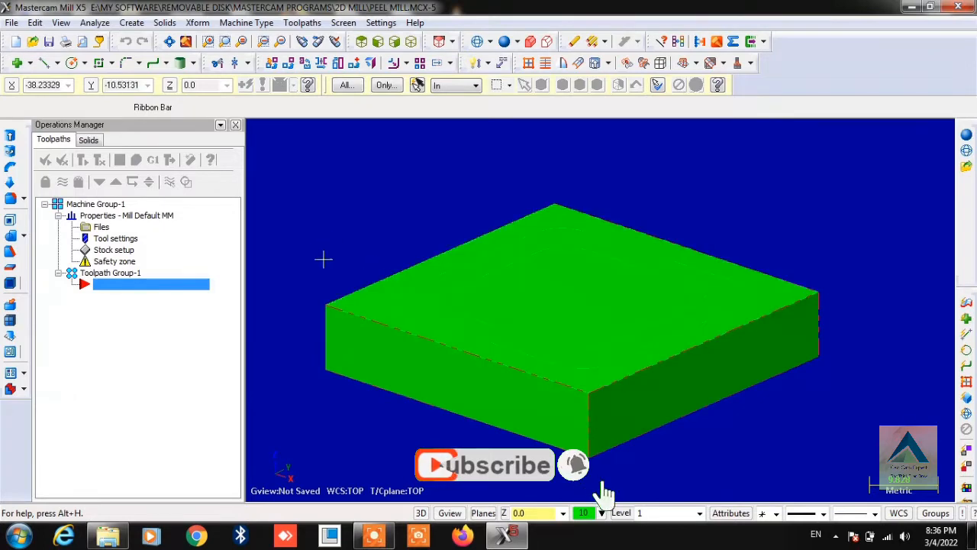
key("F9")
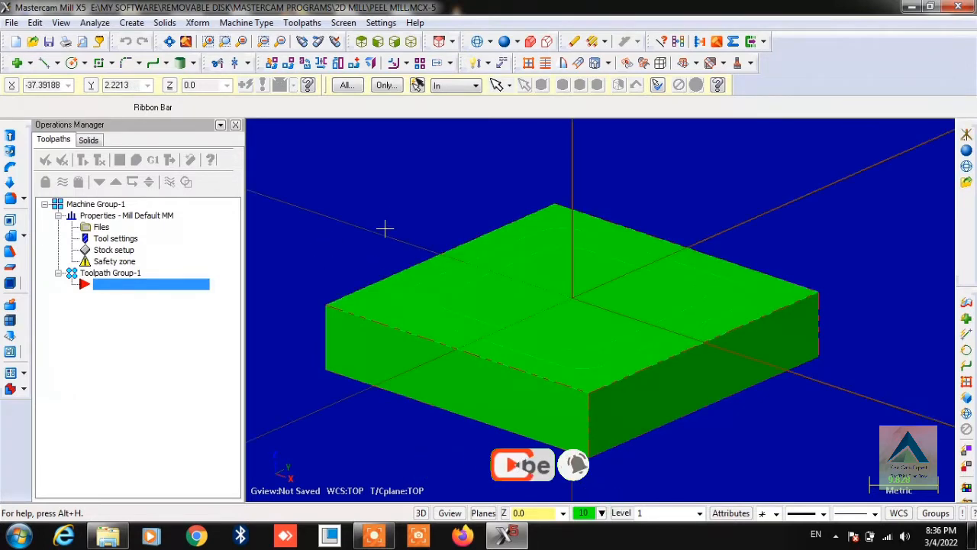
middle_click_drag(529, 263, 562, 191)
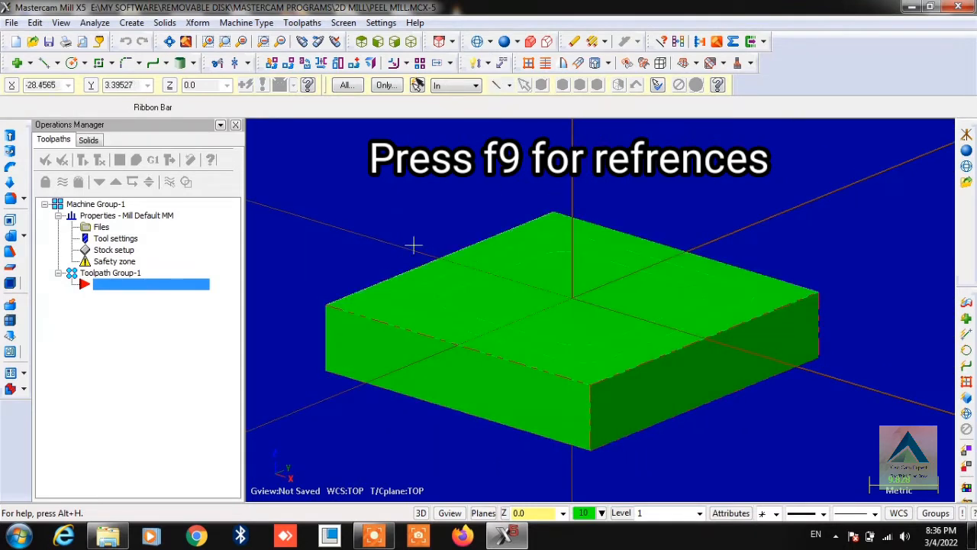
- Start a 2D High Speed toolpath, keeping PEEL MILL as the NC name
left_click(304, 23)
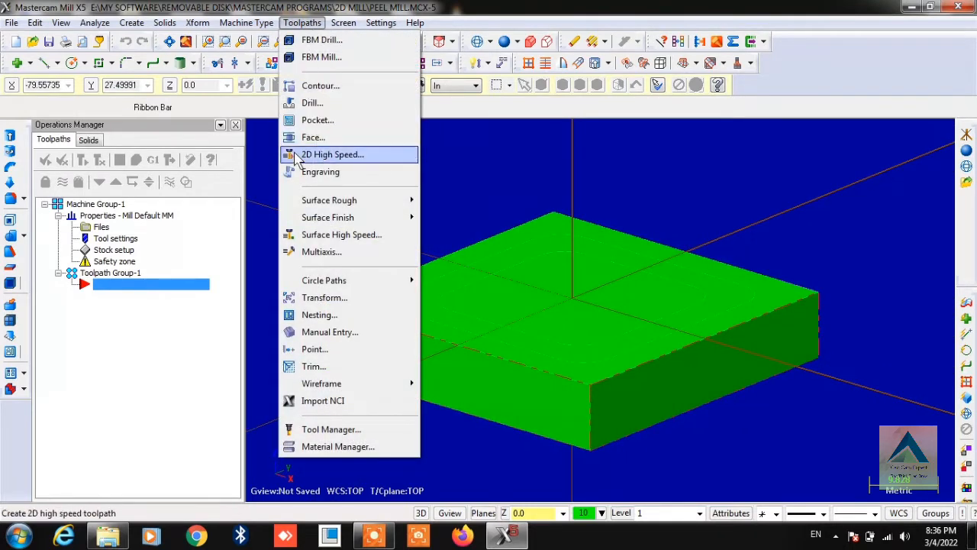
left_click(362, 155)
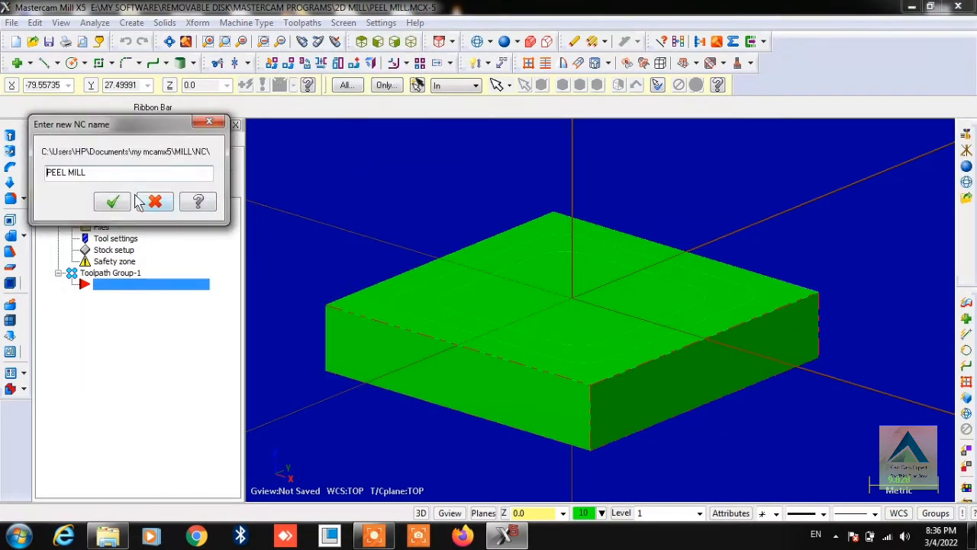
left_click_drag(90, 174, 45, 174)
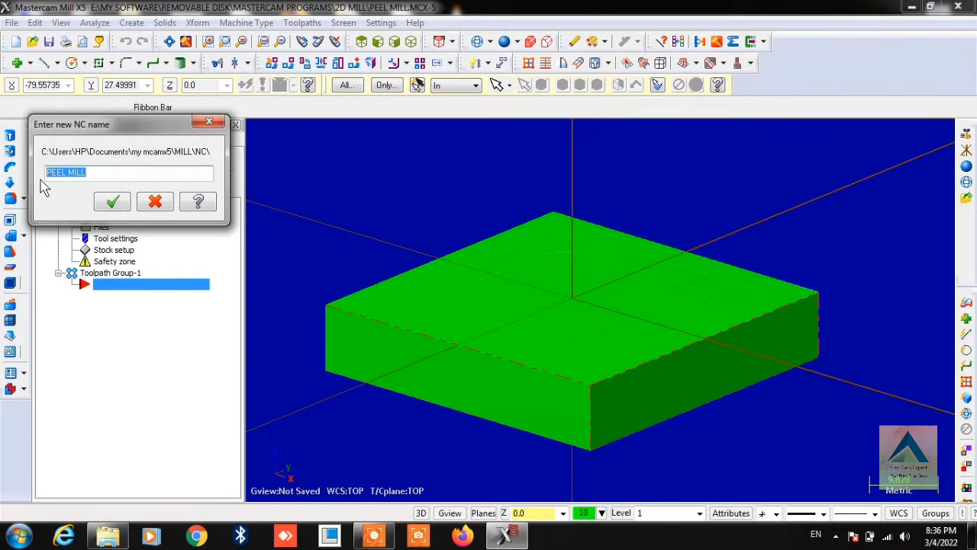
left_click(95, 177)
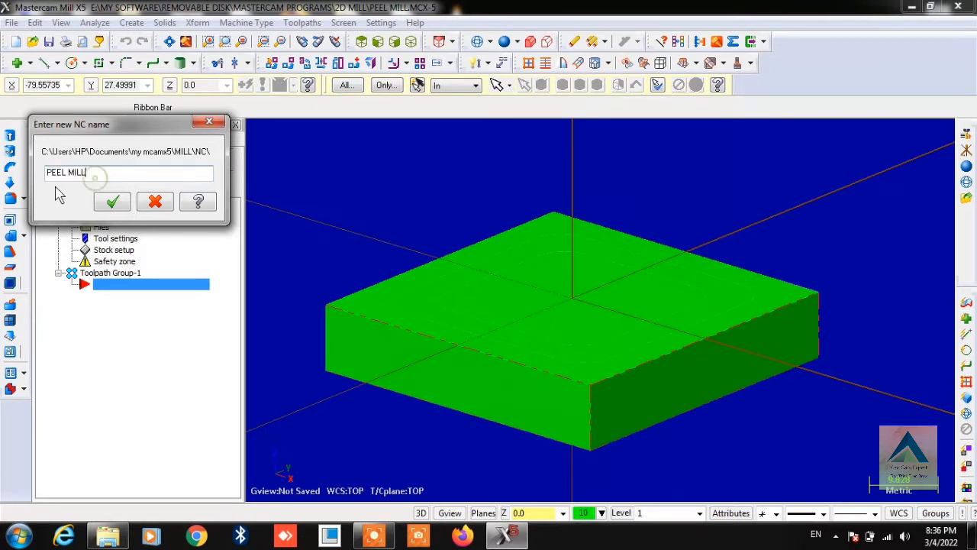
left_click(114, 203)
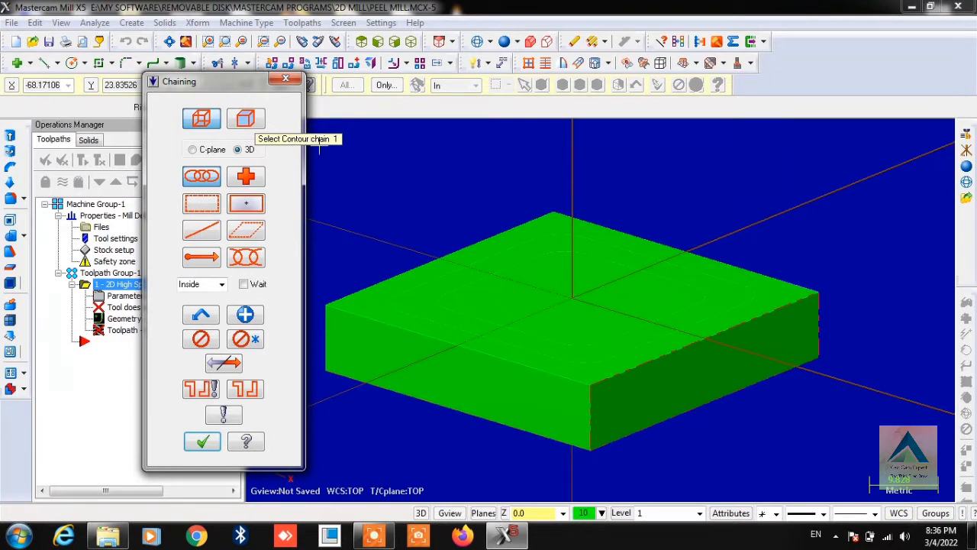
- Chain the outer and inner rounded contours, using wireframe display, and set the toolpath type to Peel Mill
left_click(498, 341)
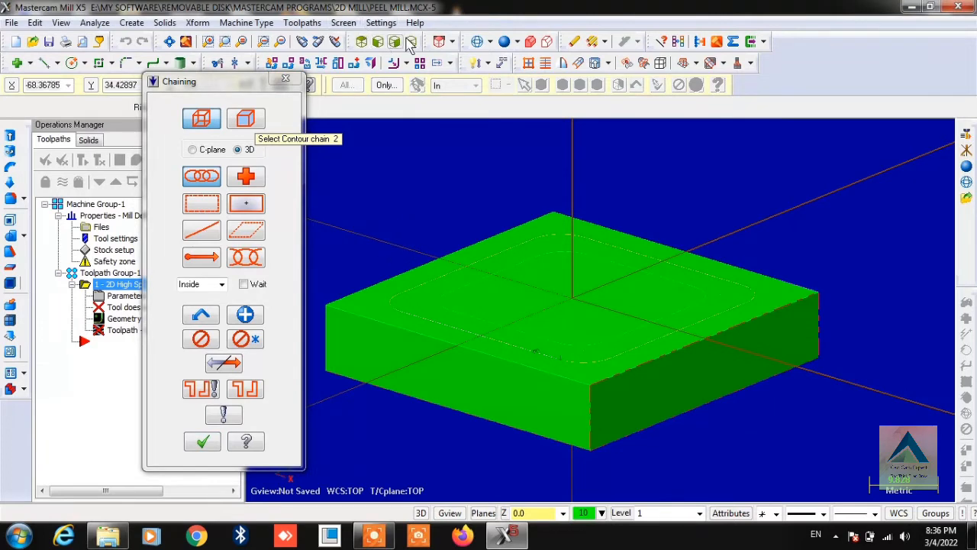
left_click(477, 41)
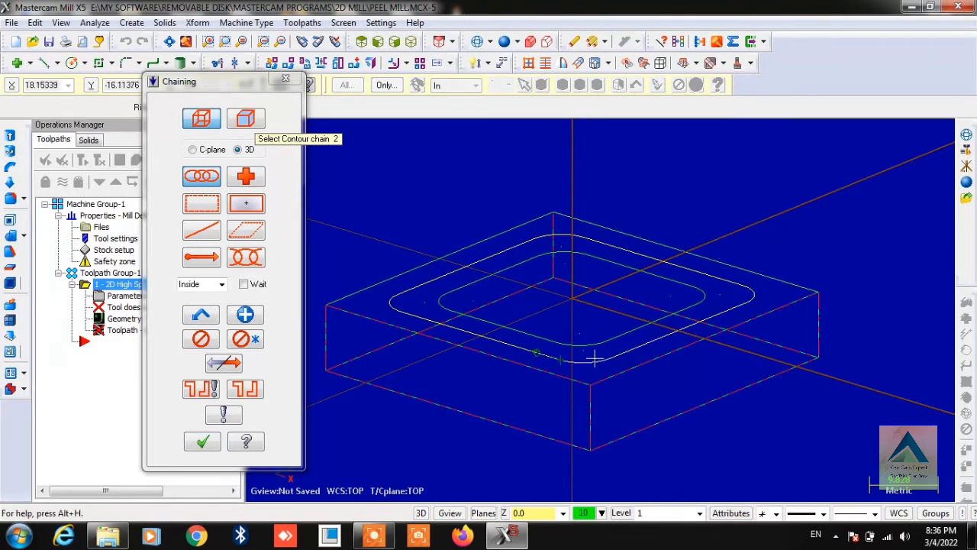
left_click(555, 341)
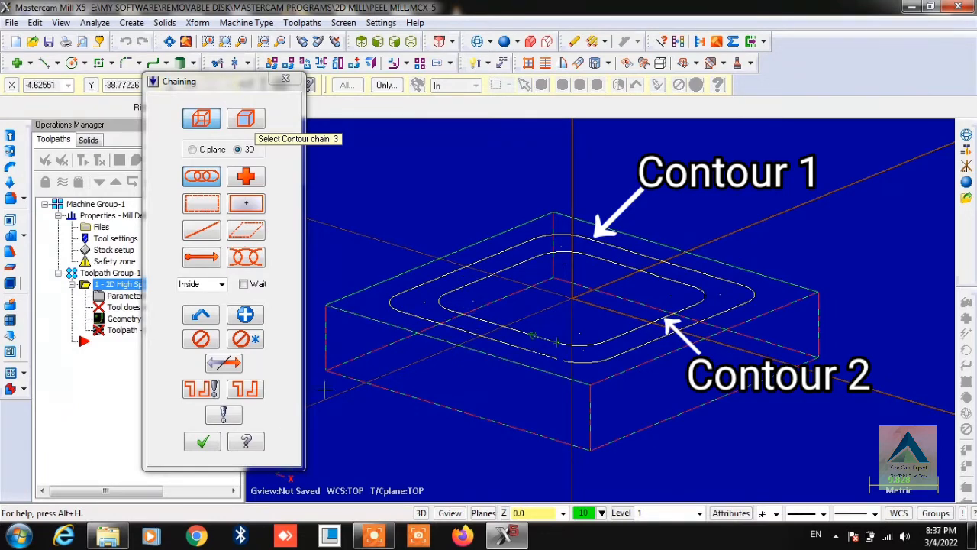
left_click(211, 443)
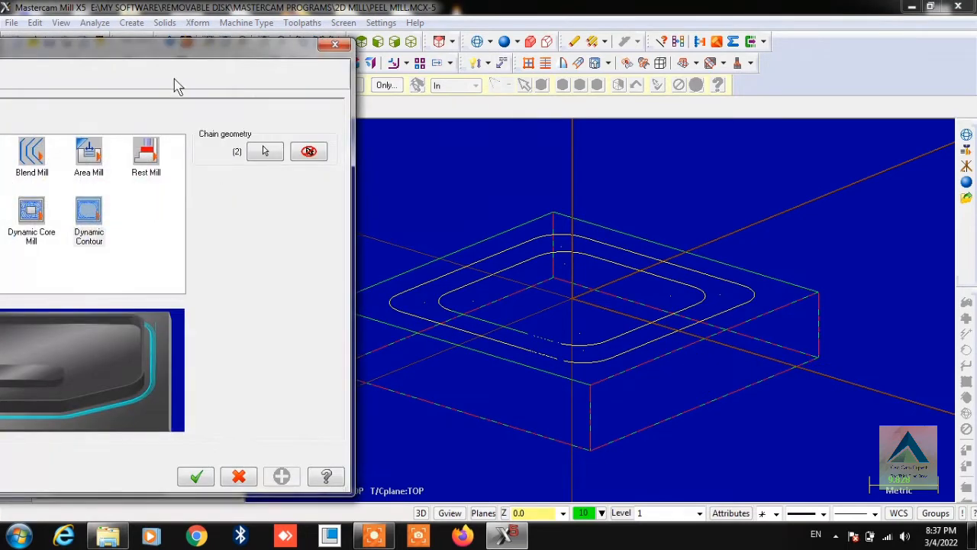
left_click_drag(161, 48, 478, 40)
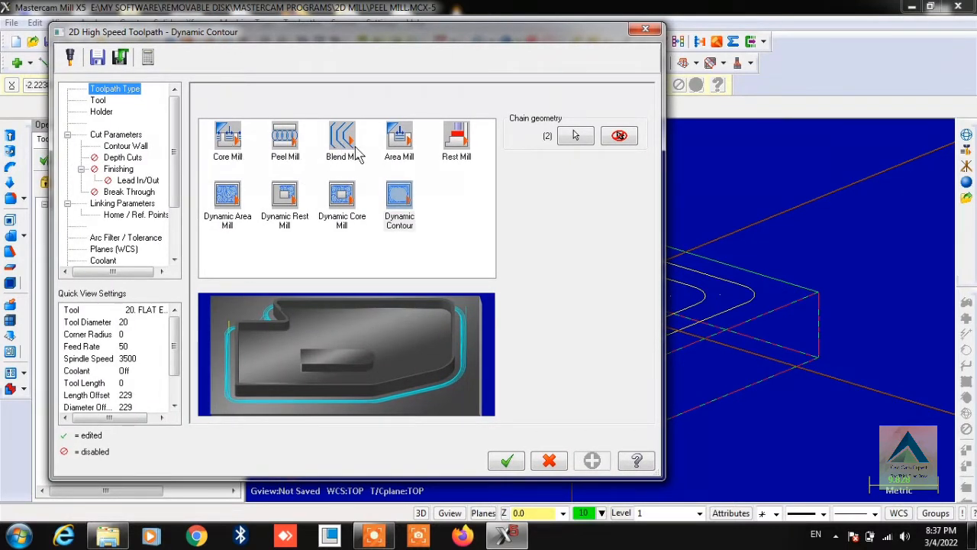
left_click(283, 145)
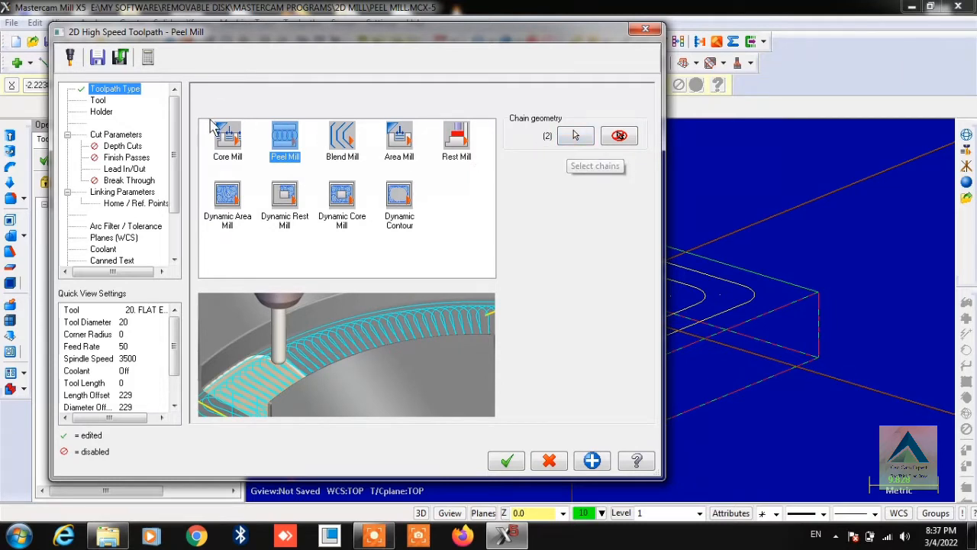
- Create a new flat end mill with a 2 mm diameter for the peel mill toolpath
left_click(99, 101)
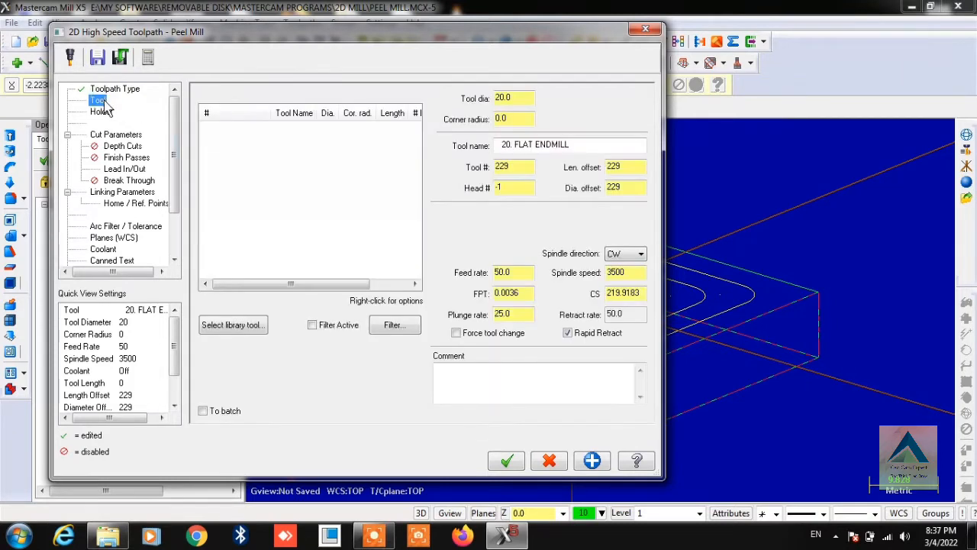
right_click(266, 160)
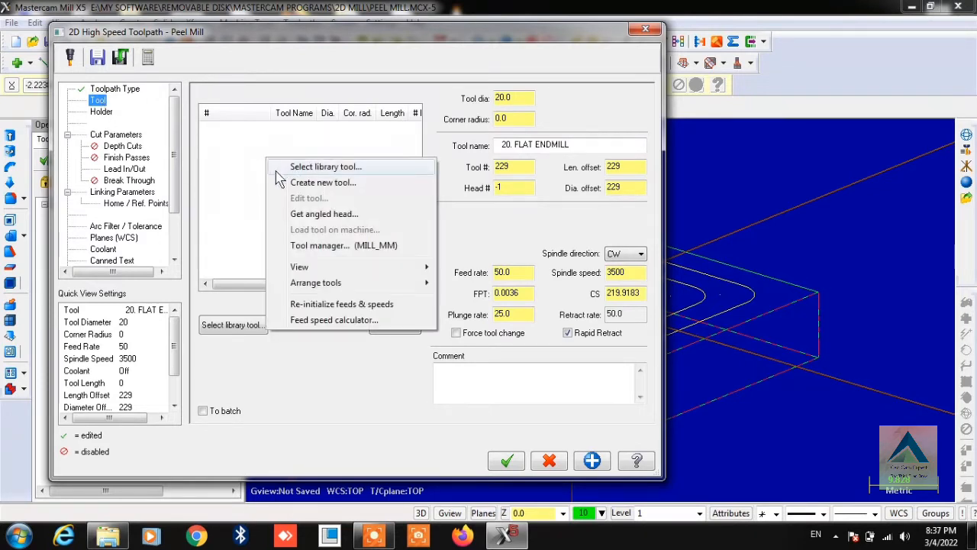
left_click(366, 191)
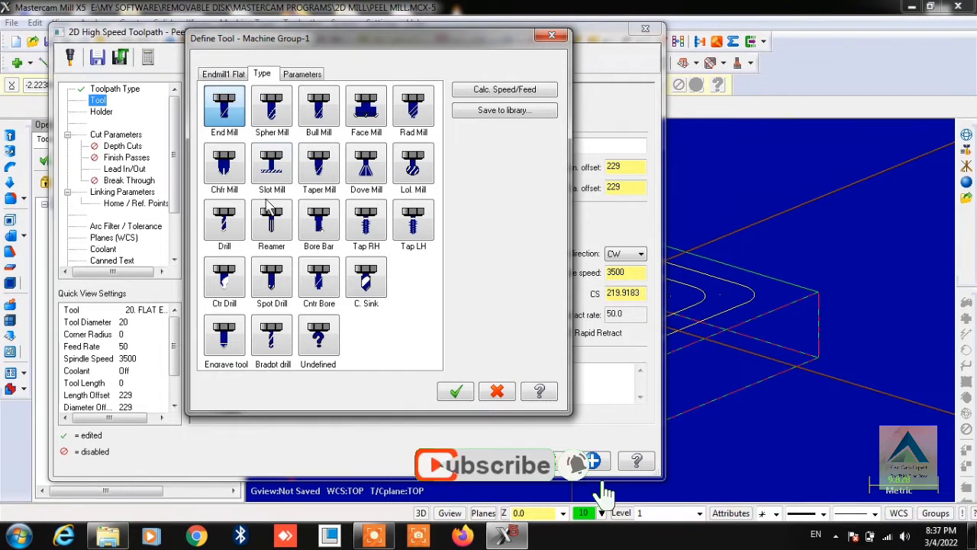
left_click(222, 112)
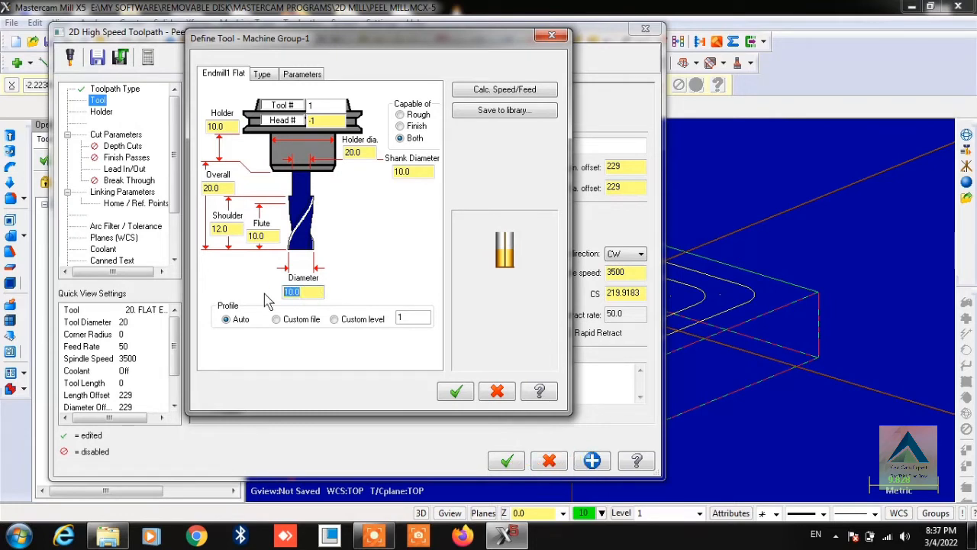
type("2")
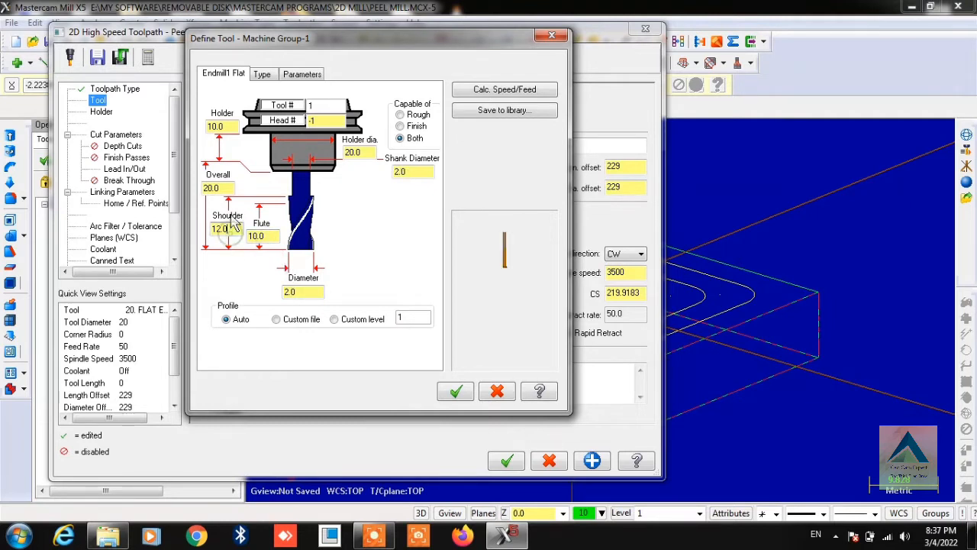
left_click(225, 189)
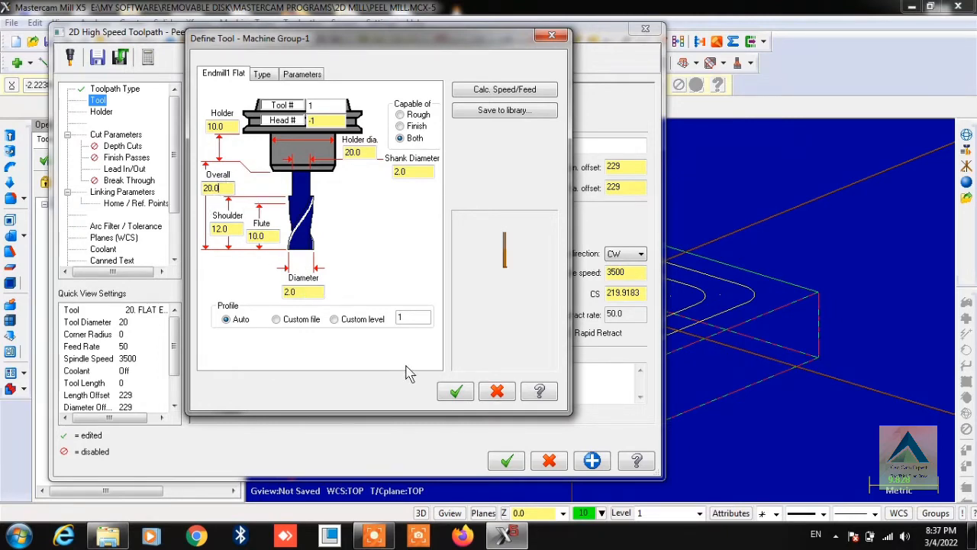
left_click(456, 393)
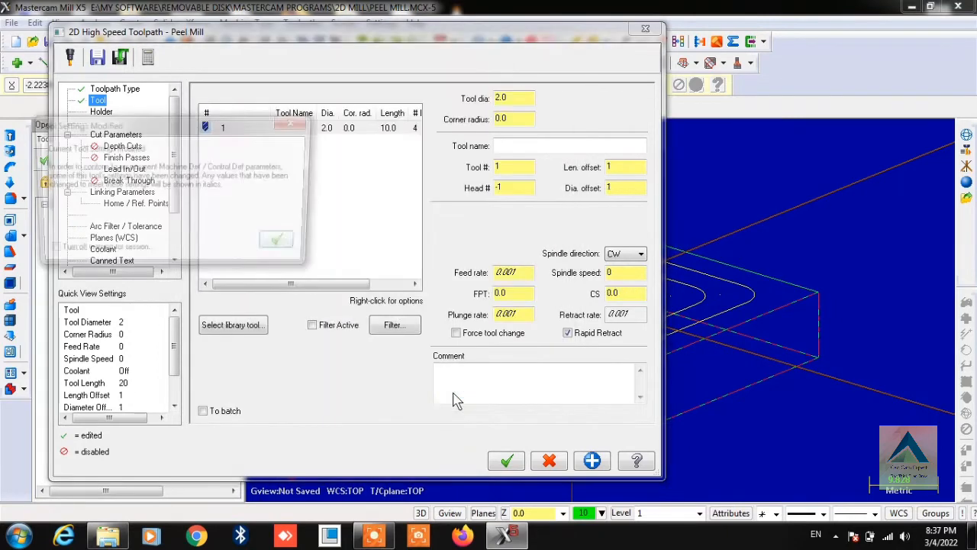
left_click(287, 246)
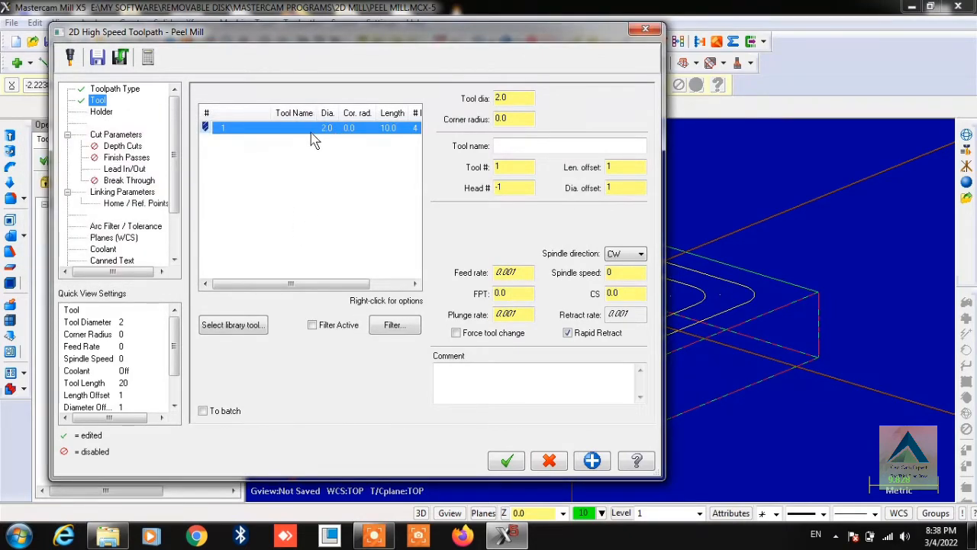
- Load the BT45 holder library for the toolpath's tool holder
left_click(107, 114)
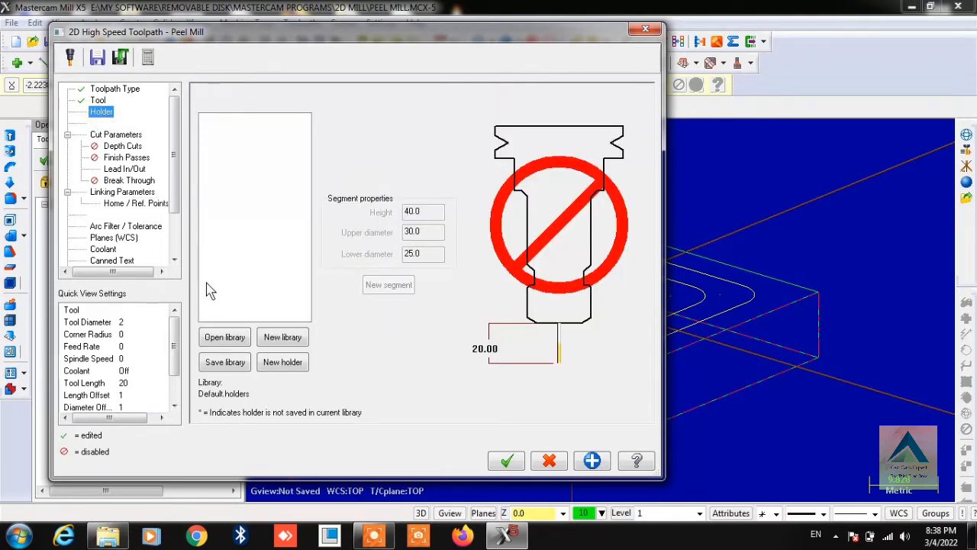
left_click(231, 340)
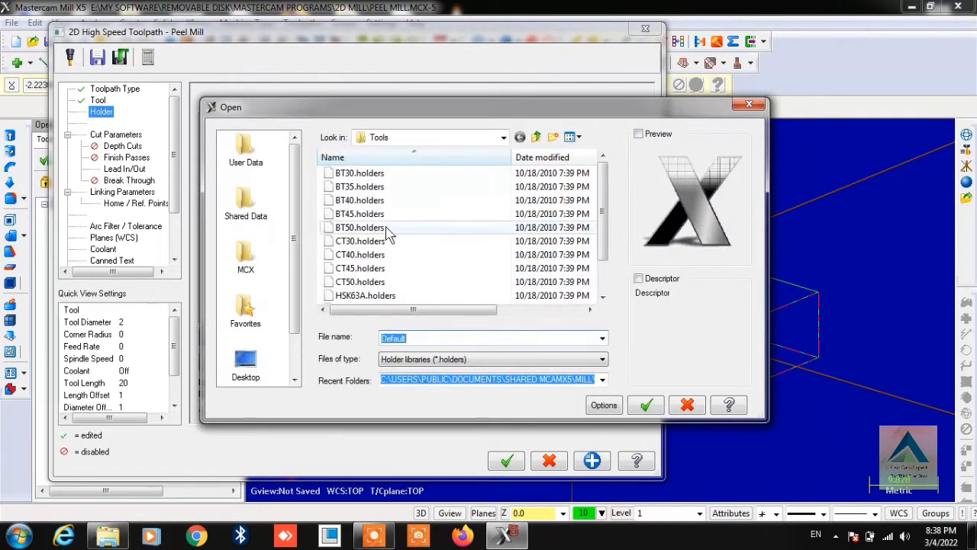
mouse_move(600, 217)
left_mouse_down()
mouse_move(606, 258)
mouse_move(605, 205)
left_mouse_up()
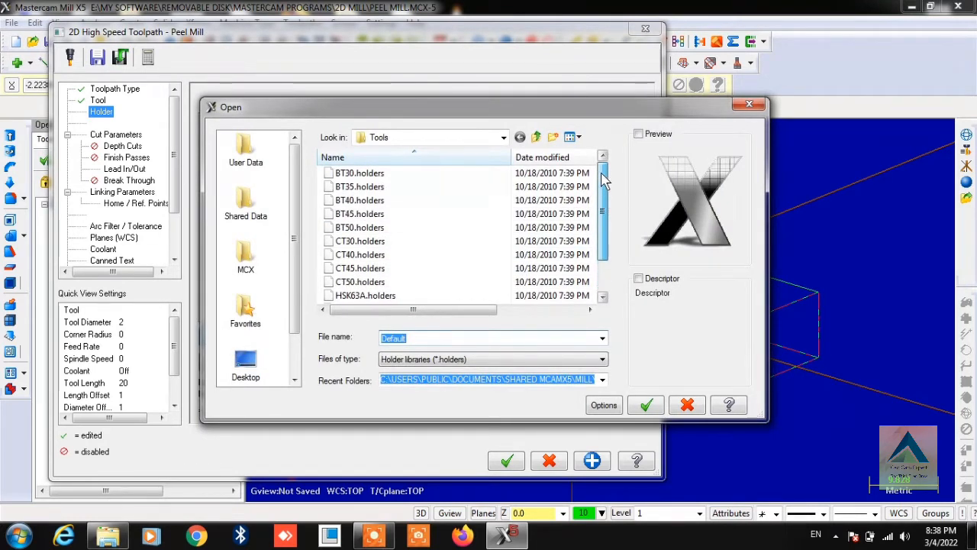
double_click(405, 215)
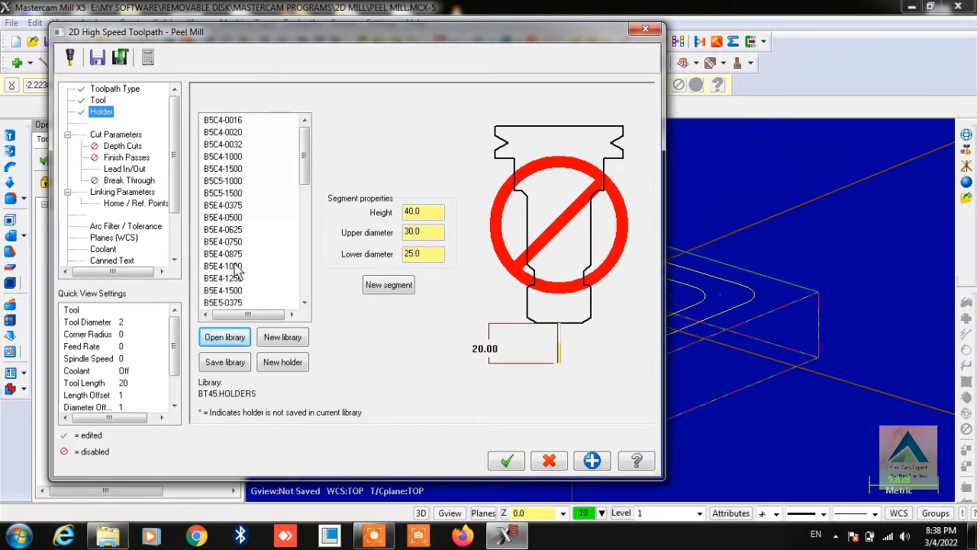
- Set the peel mill cut parameters to a rounding radius of 1.0 and a stepover of 1.0
left_click(126, 135)
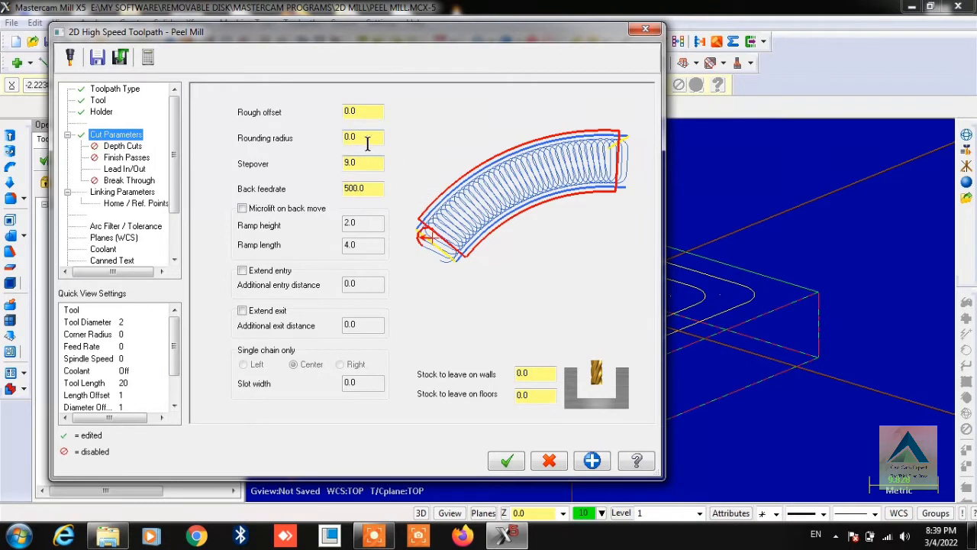
left_click(226, 136)
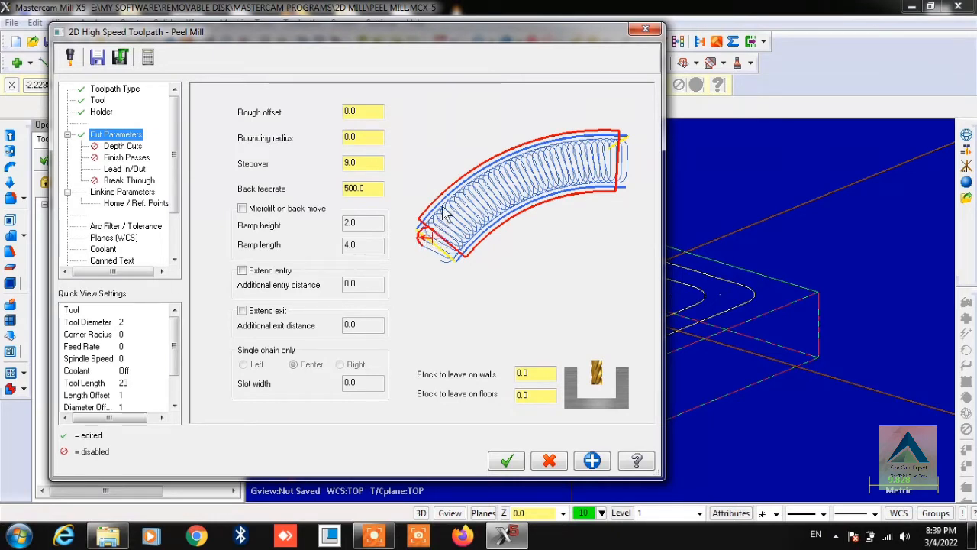
double_click(352, 136)
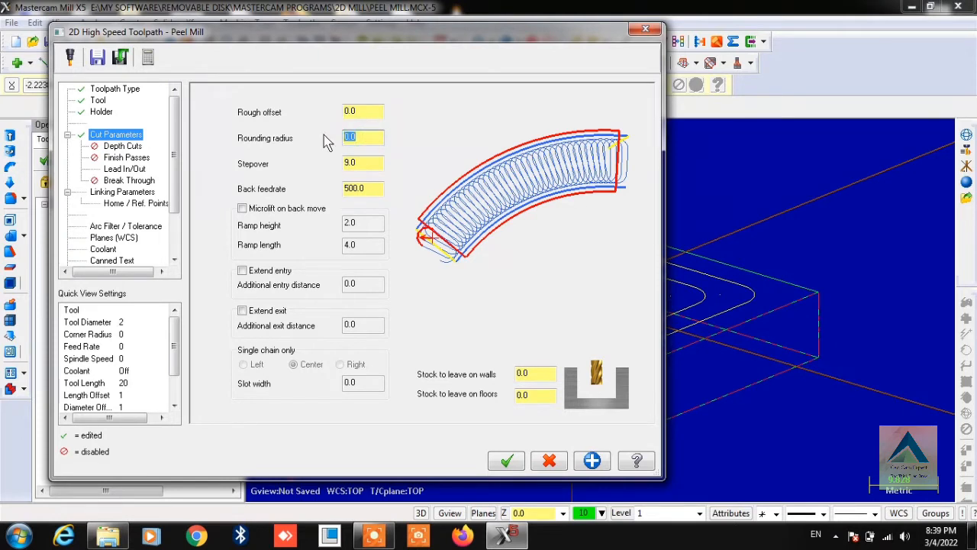
type("1")
double_click(365, 161)
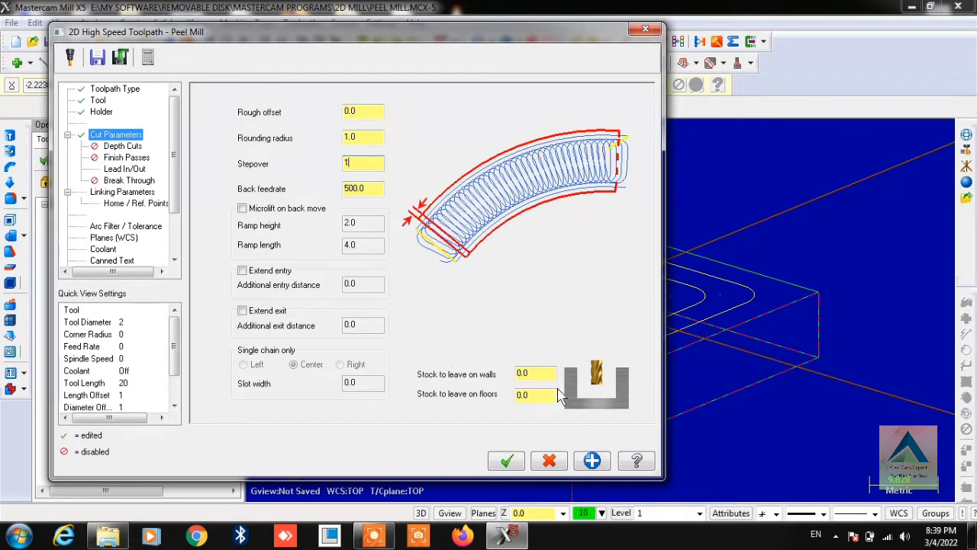
- Try a stock-to-leave value of 1.0 on both the walls and the floors
left_click(531, 373)
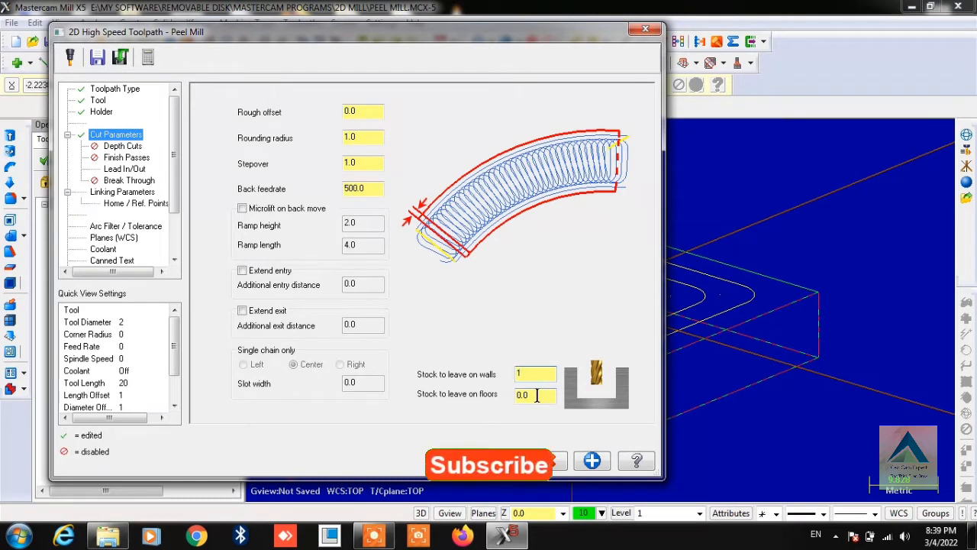
left_click(537, 395)
type("1")
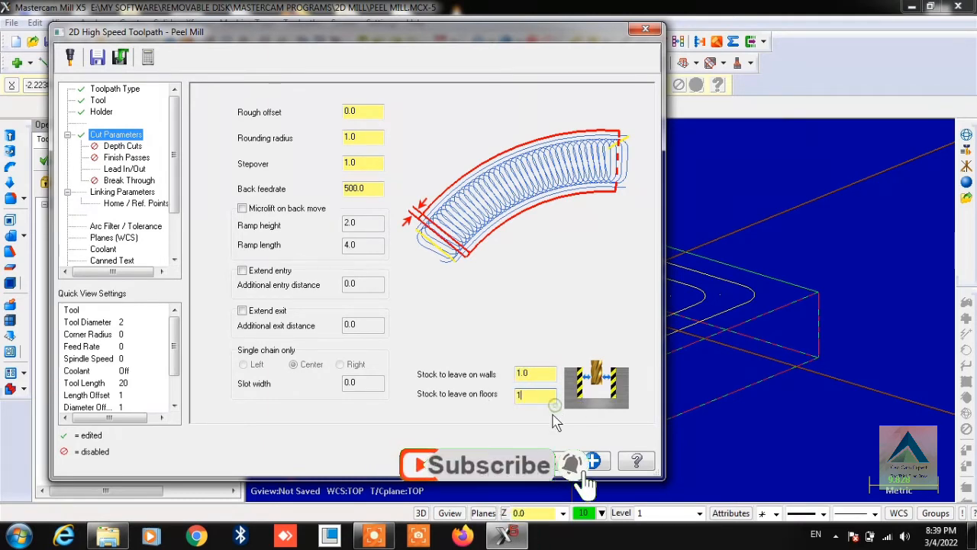
- Reset the stock to leave on walls and floors to 0.0
left_click(545, 373)
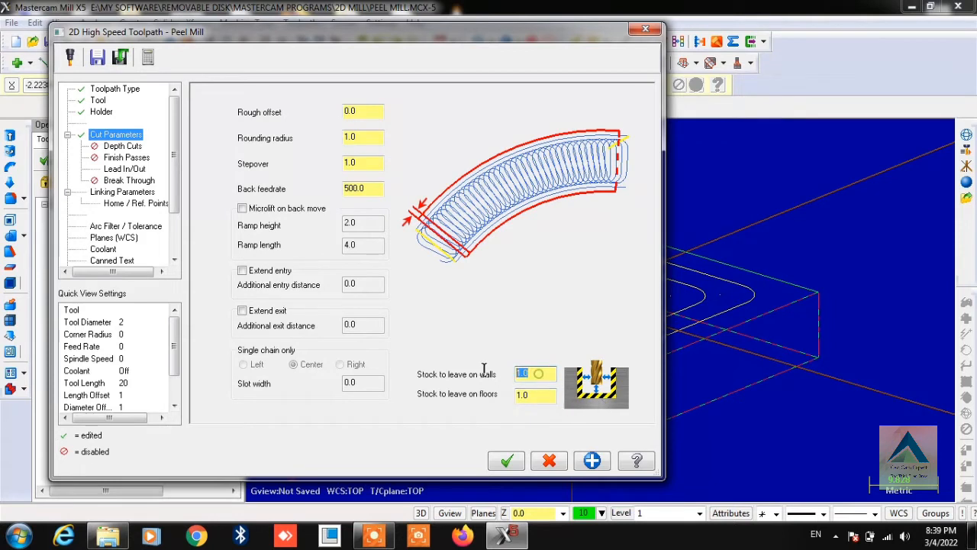
left_click_drag(539, 372, 487, 376)
type("0.0")
key("Tab")
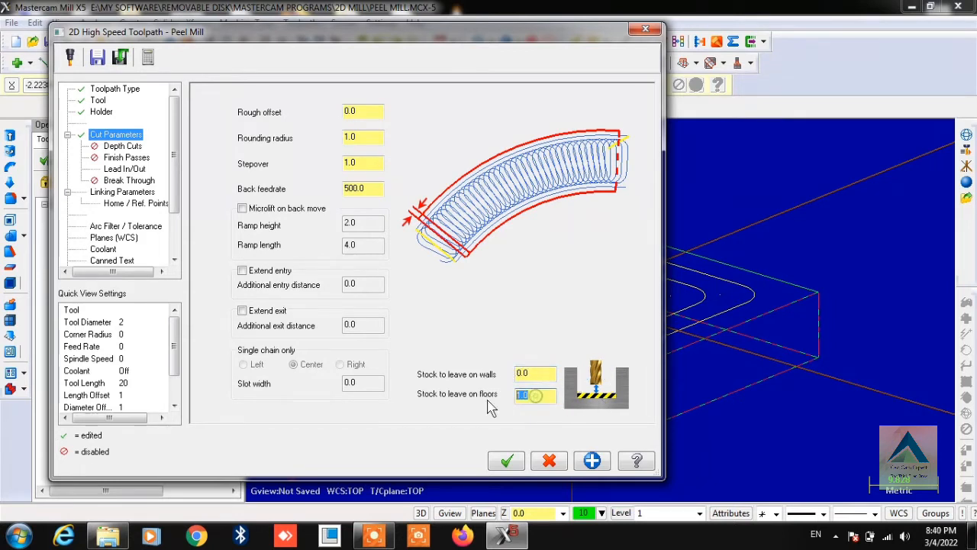
type("0.0")
key("Tab")
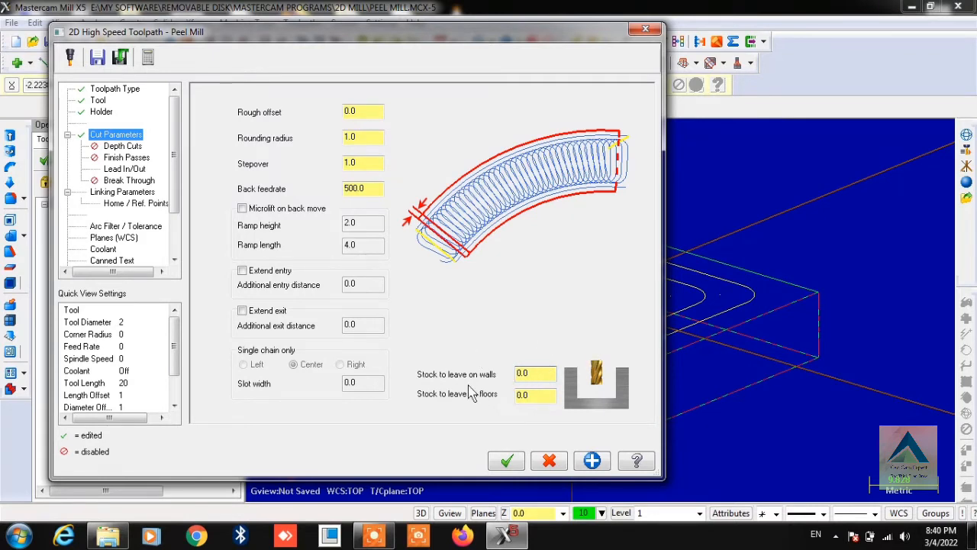
- Enable depth cuts with a max rough step of 1.5 and a finish step of 0.5
left_click(124, 147)
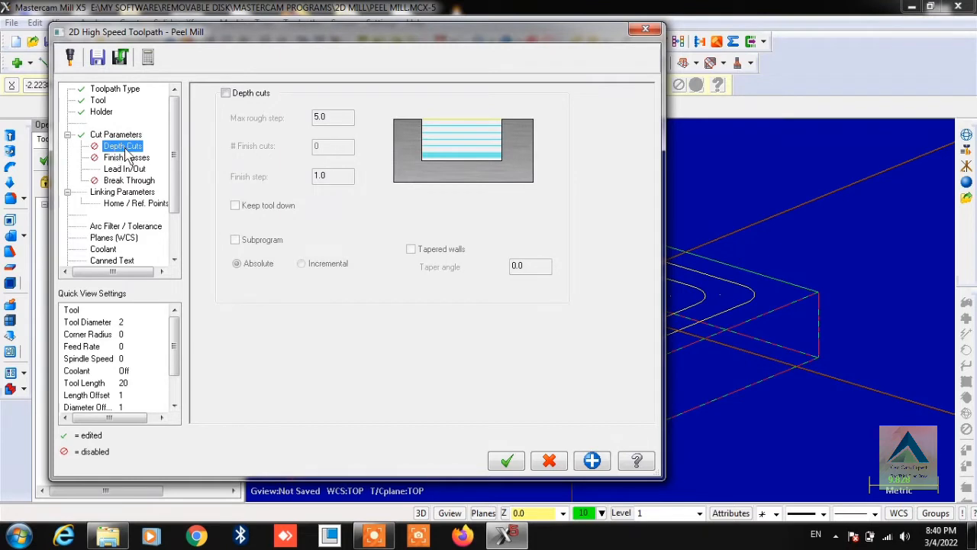
left_click(225, 94)
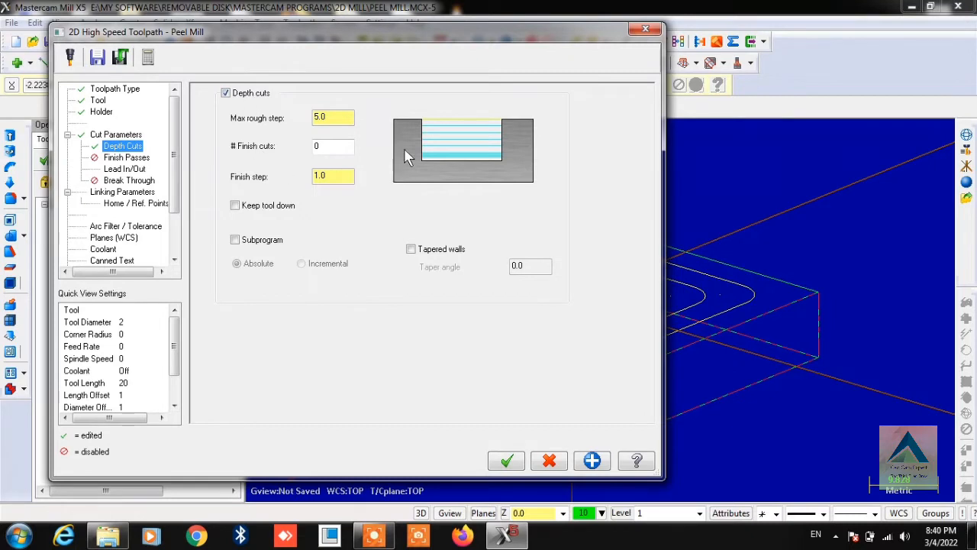
left_click(337, 118)
left_click_drag(338, 124, 297, 118)
type("1")
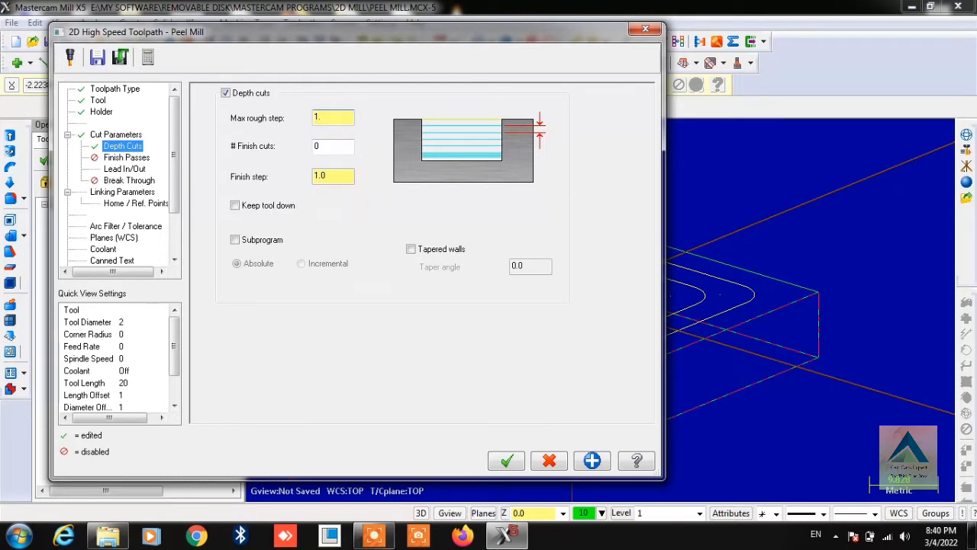
type(".5")
left_click(337, 177)
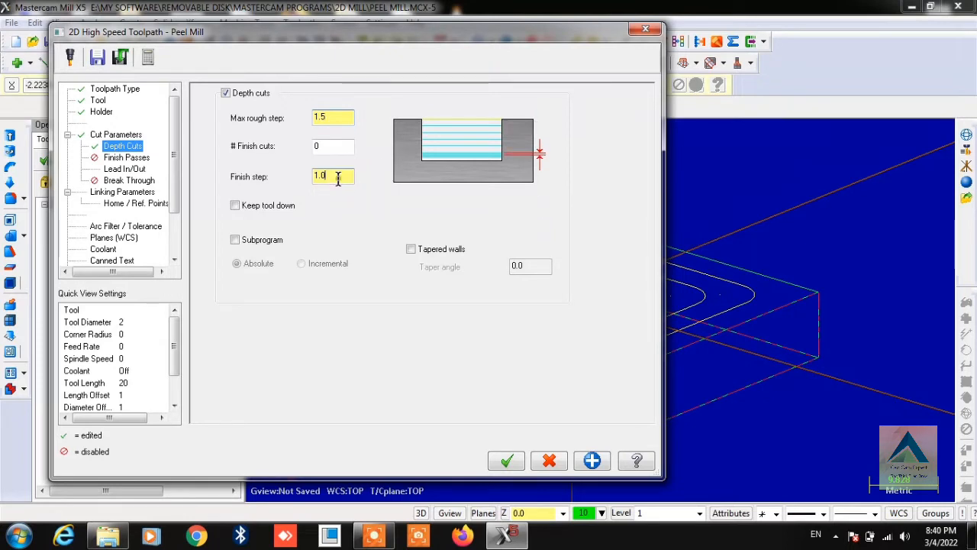
left_click_drag(334, 179, 307, 178)
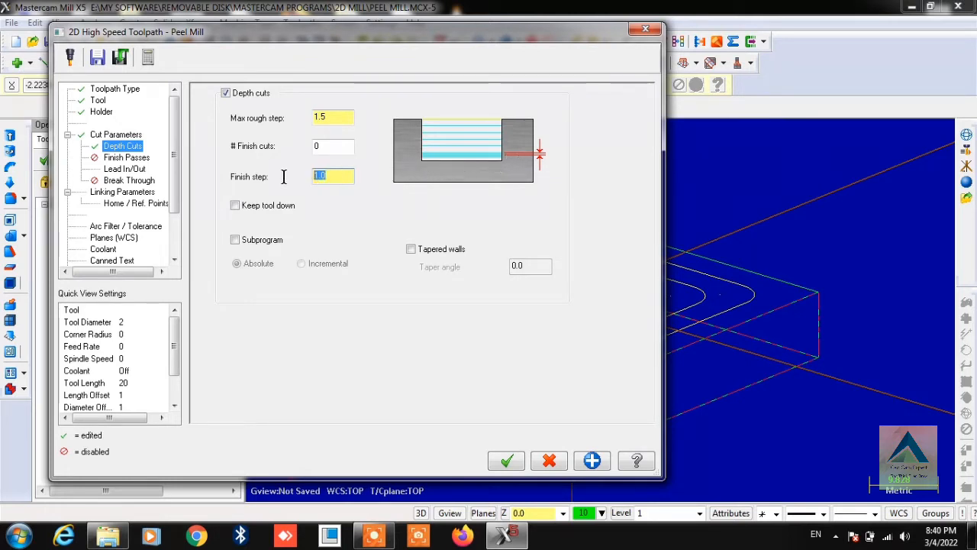
type("0.5")
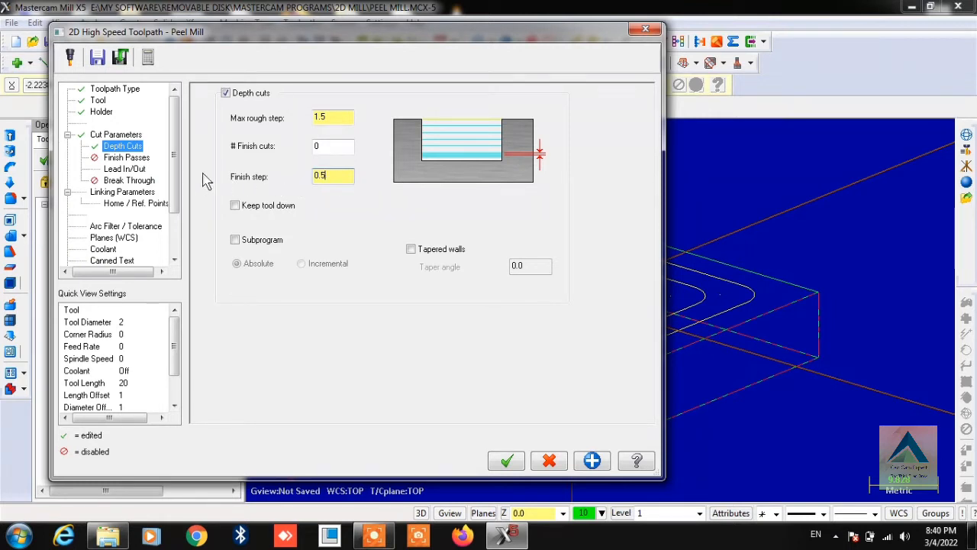
- Review the finish pass, lead in/out and break through parameters of the toolpath
left_click(136, 158)
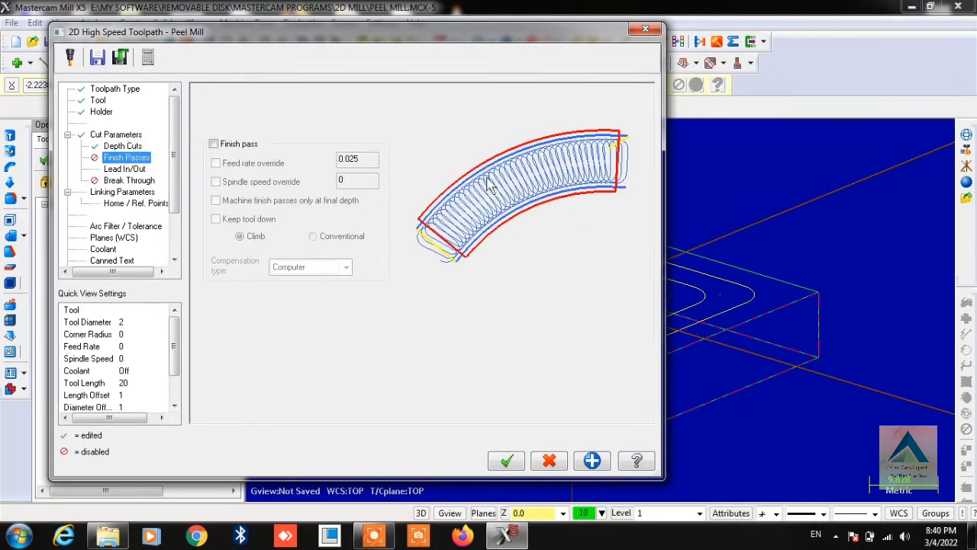
left_click(133, 171)
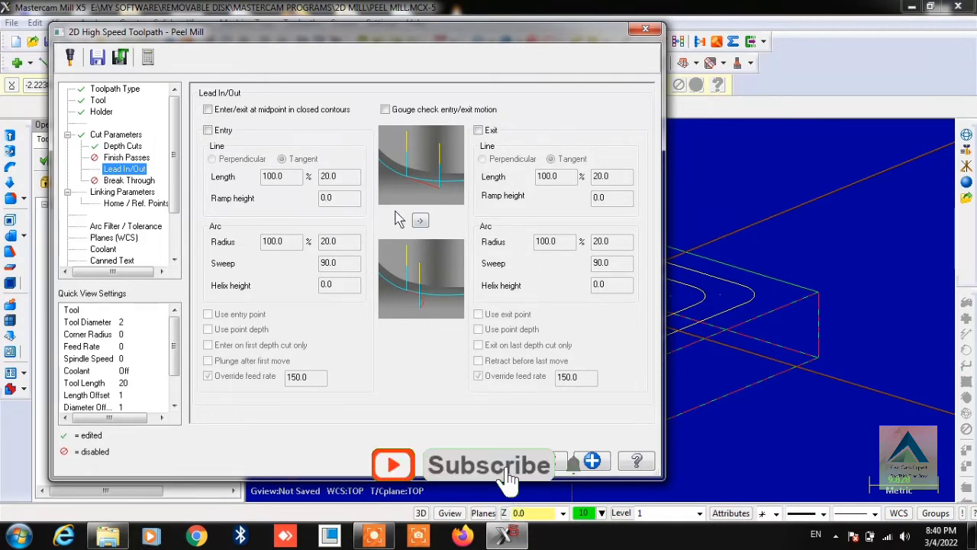
left_click_drag(361, 40, 59, 96)
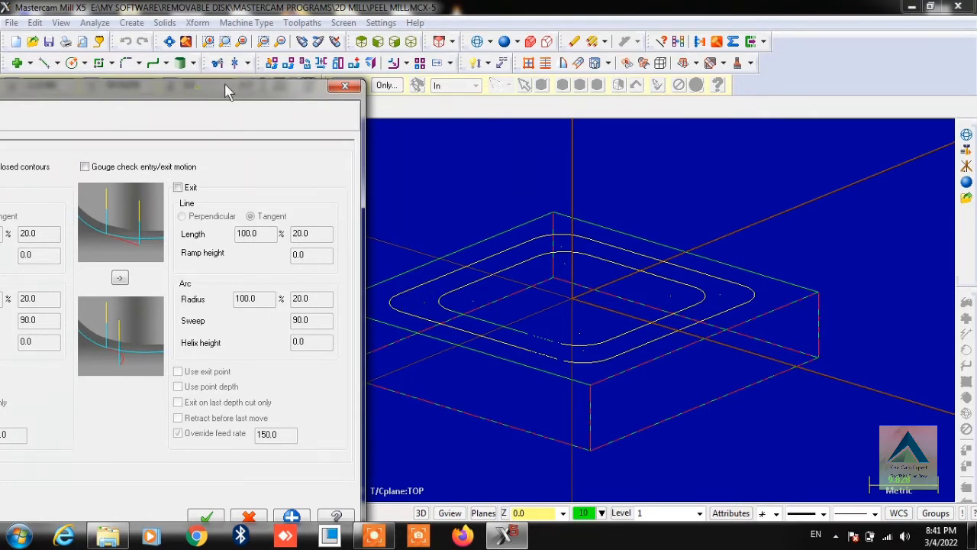
left_click_drag(195, 84, 623, 29)
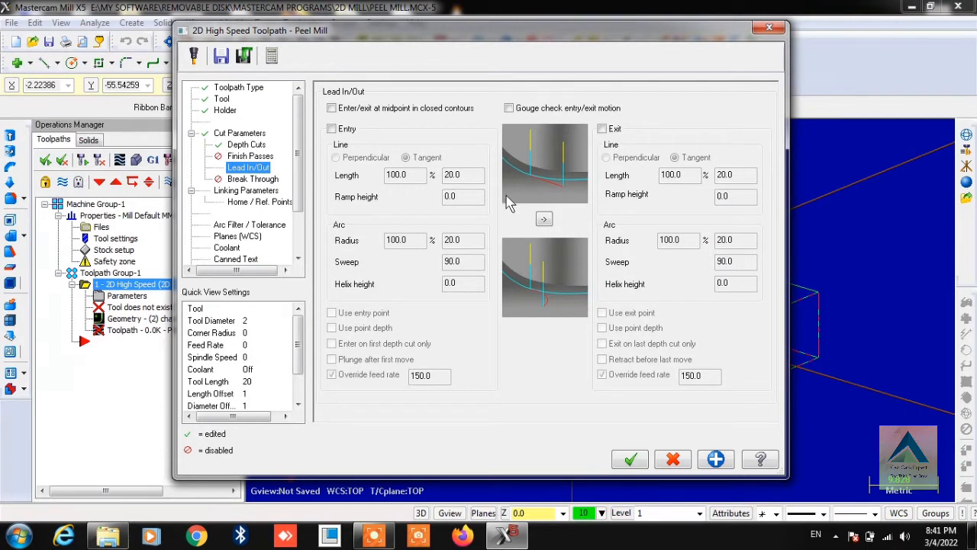
left_click(255, 181)
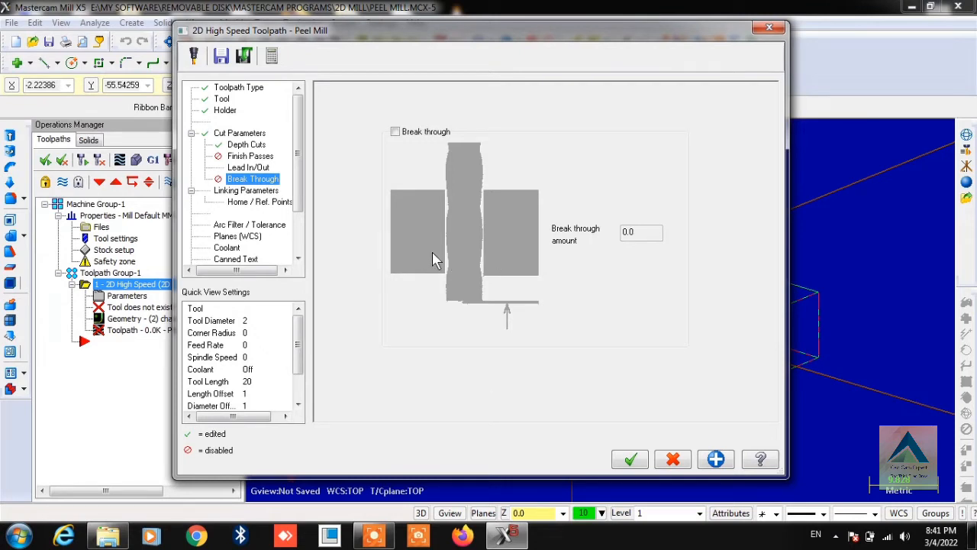
- Set the linking depth to -5 incremental and generate the peel mill toolpath
left_click(267, 196)
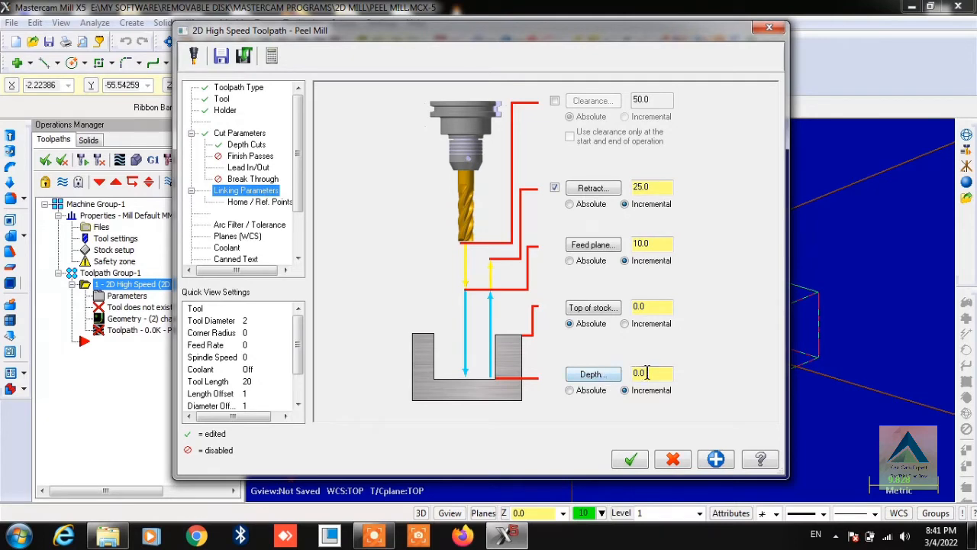
left_click_drag(650, 372, 621, 372)
left_click_drag(604, 34, 307, 45)
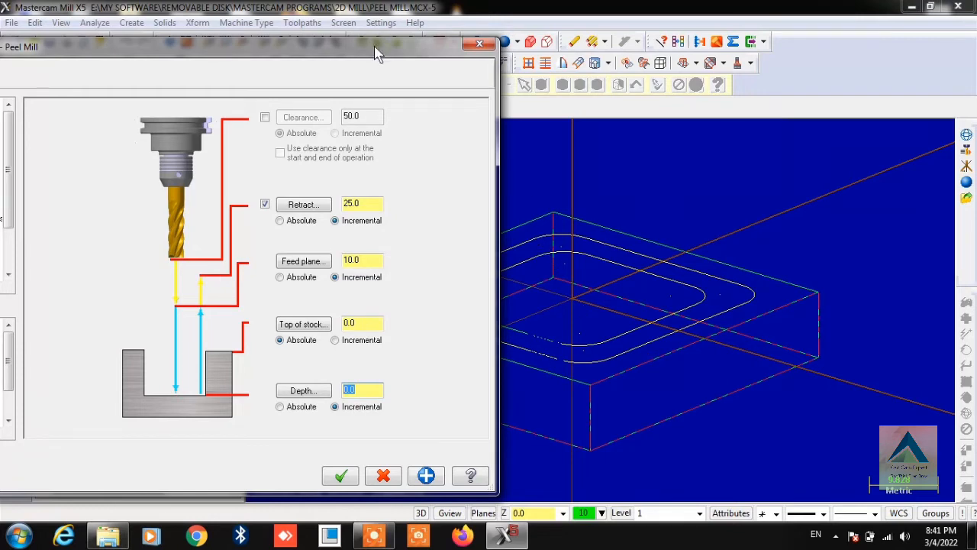
left_click_drag(376, 52, 630, 15)
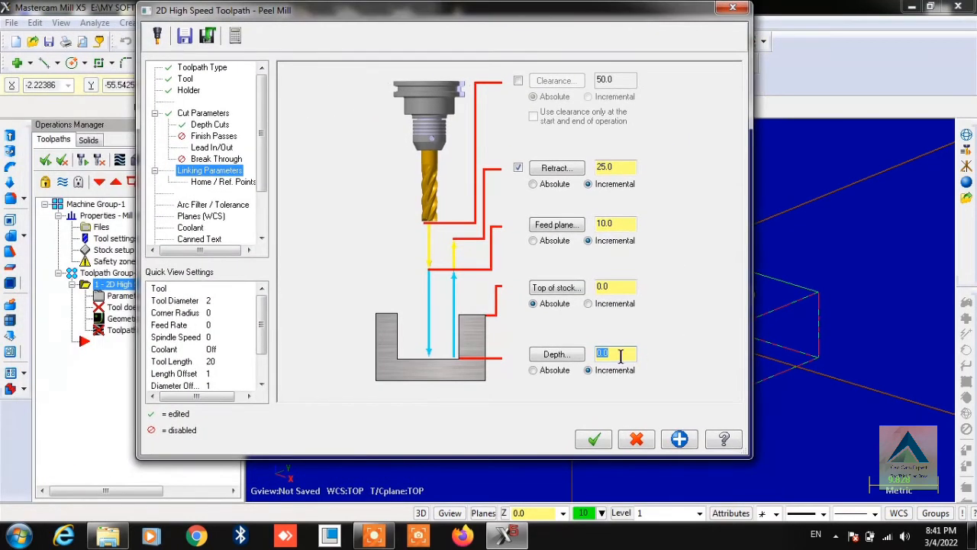
type("-5")
left_click(596, 439)
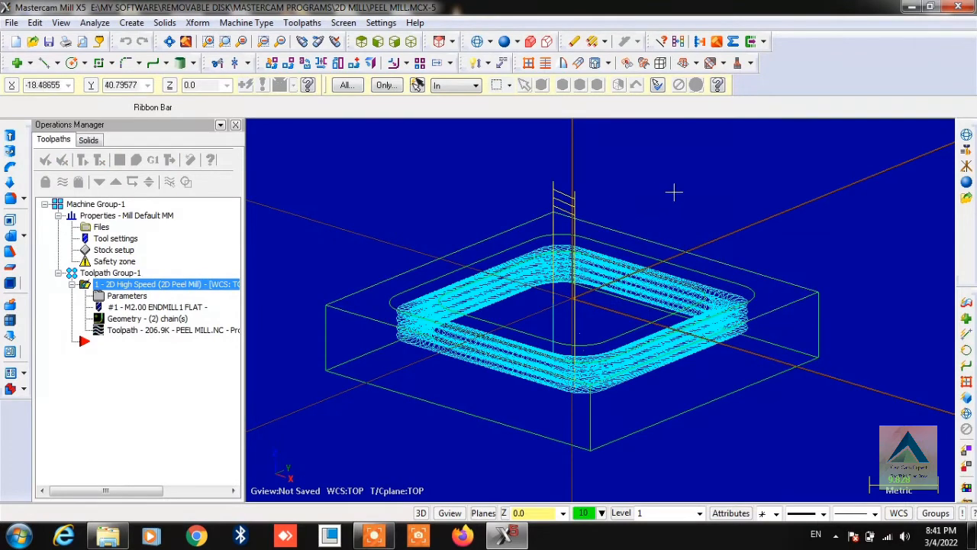
- Verify the peel mill operation by running its machining simulation on the solid stock block
middle_click_drag(691, 194, 730, 207)
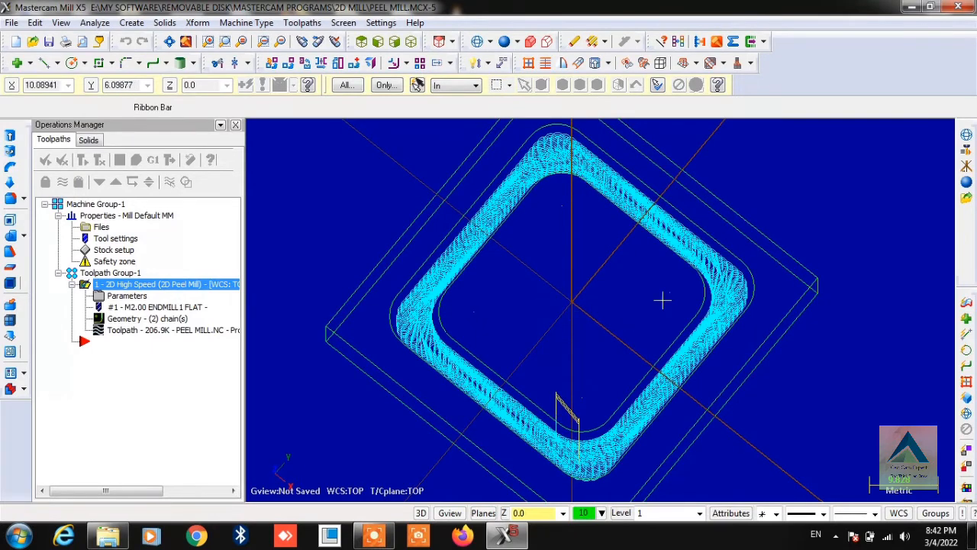
middle_click_drag(602, 343, 613, 303)
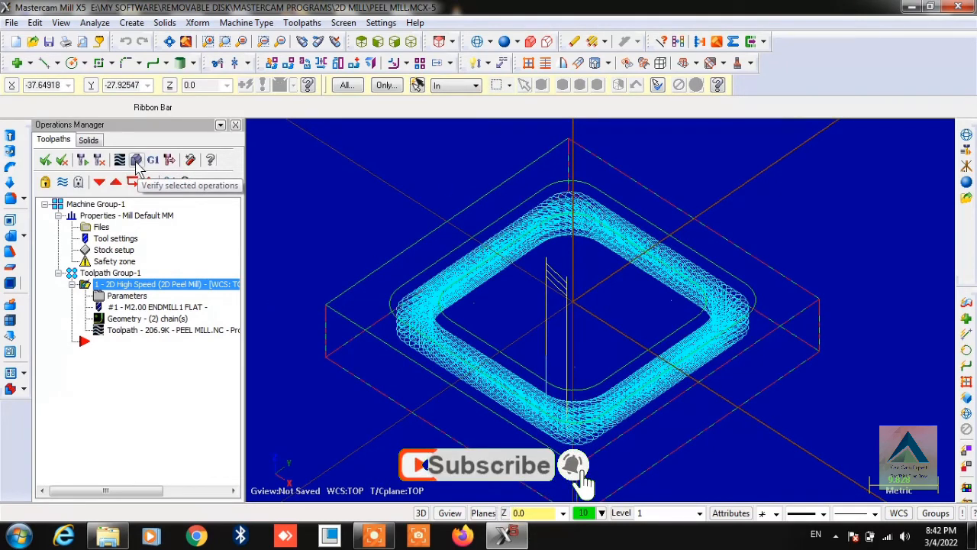
left_click(137, 164)
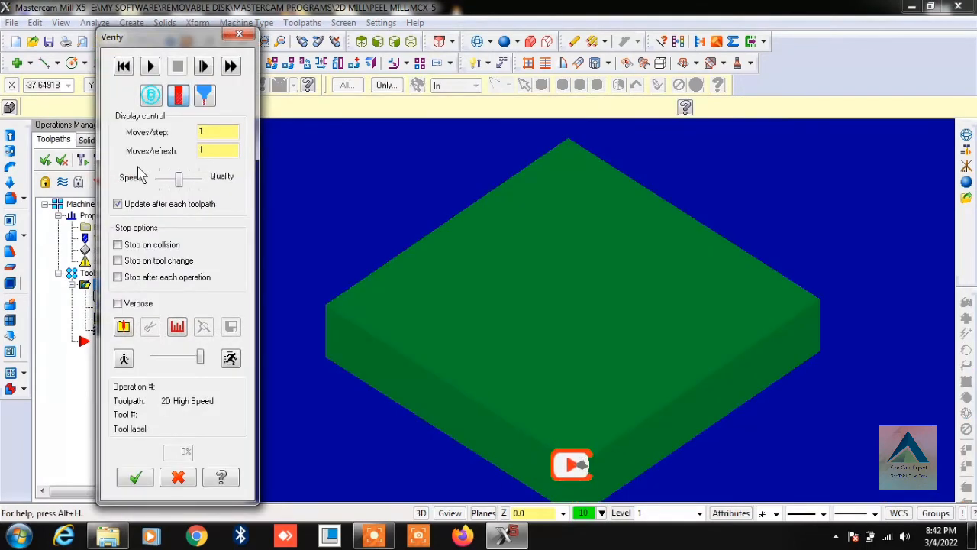
left_click(466, 270)
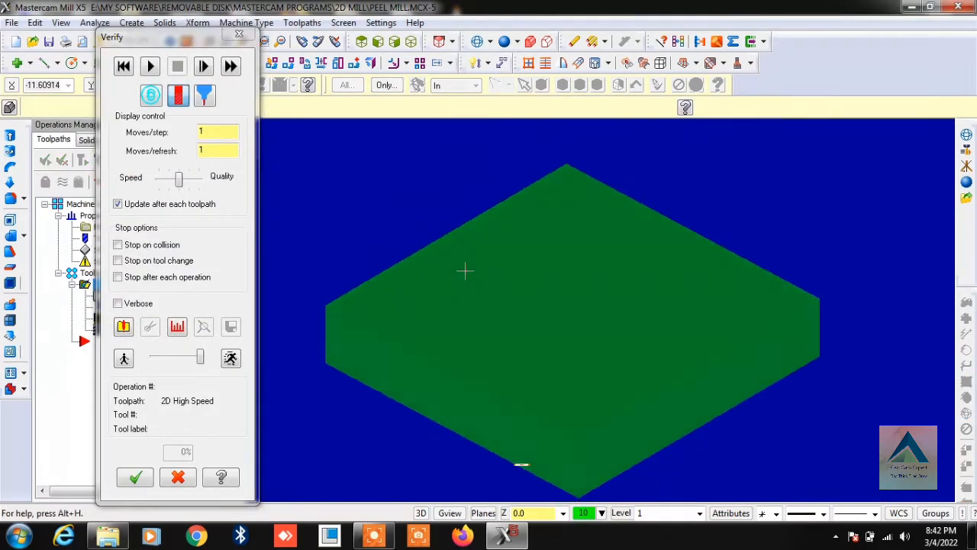
middle_click_drag(465, 271, 463, 279)
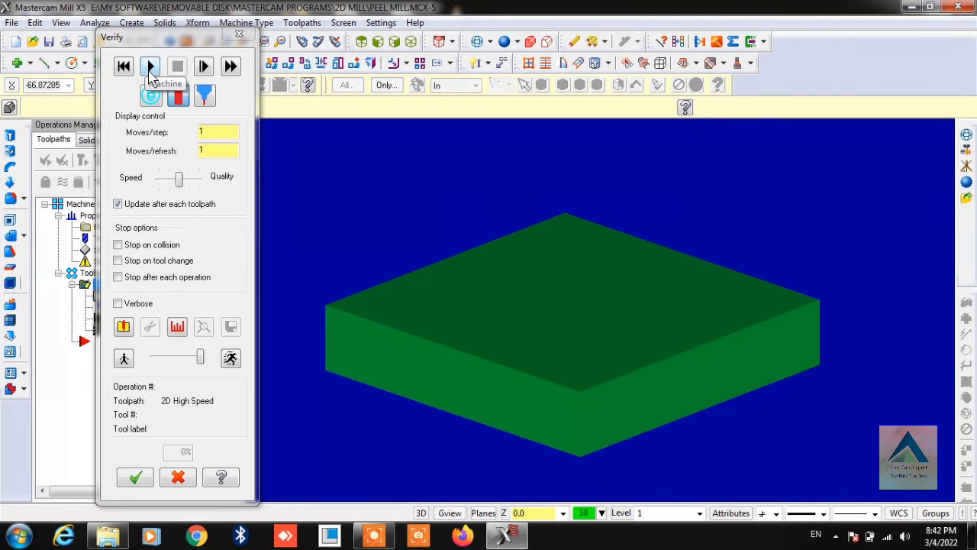
left_click(150, 66)
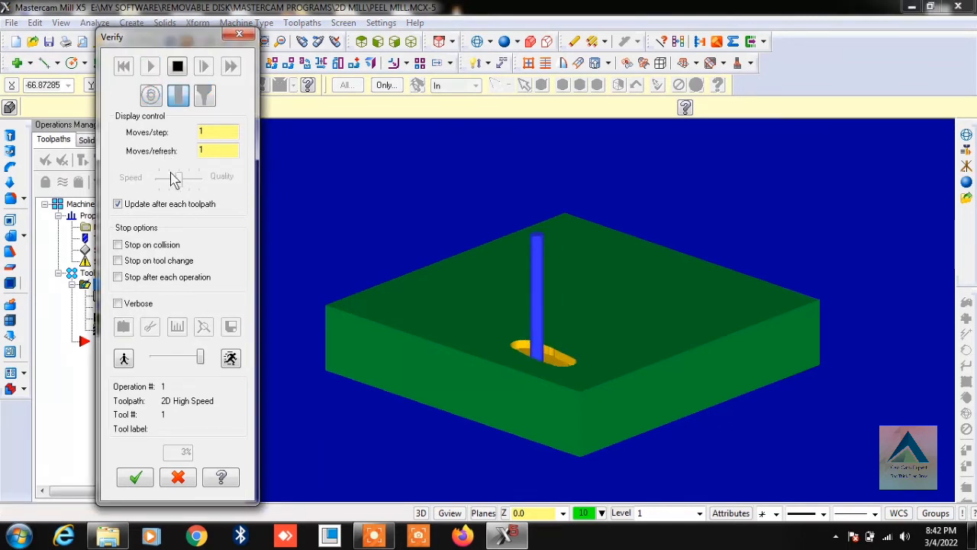
- Examine the running peel mill cut from several angles, briefly slowing the simulation before restoring full speed
middle_click_drag(646, 270, 633, 308)
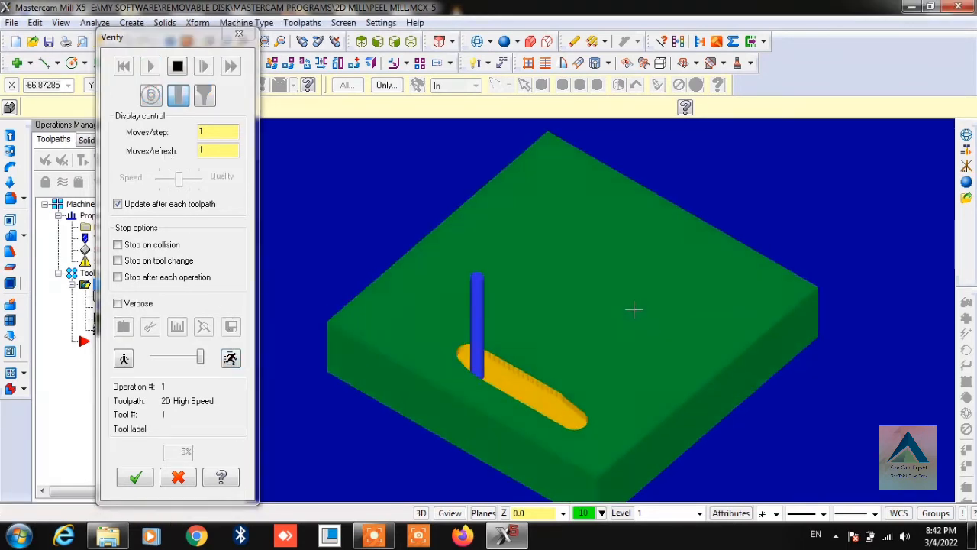
left_click(199, 358)
left_click_drag(199, 364, 186, 364)
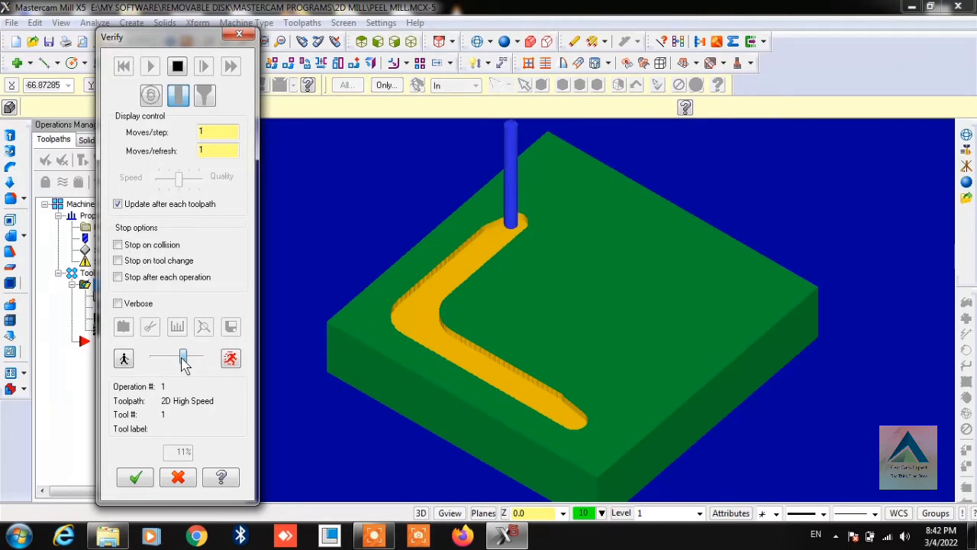
left_click_drag(183, 363, 203, 366)
scroll(711, 266, "down", 2)
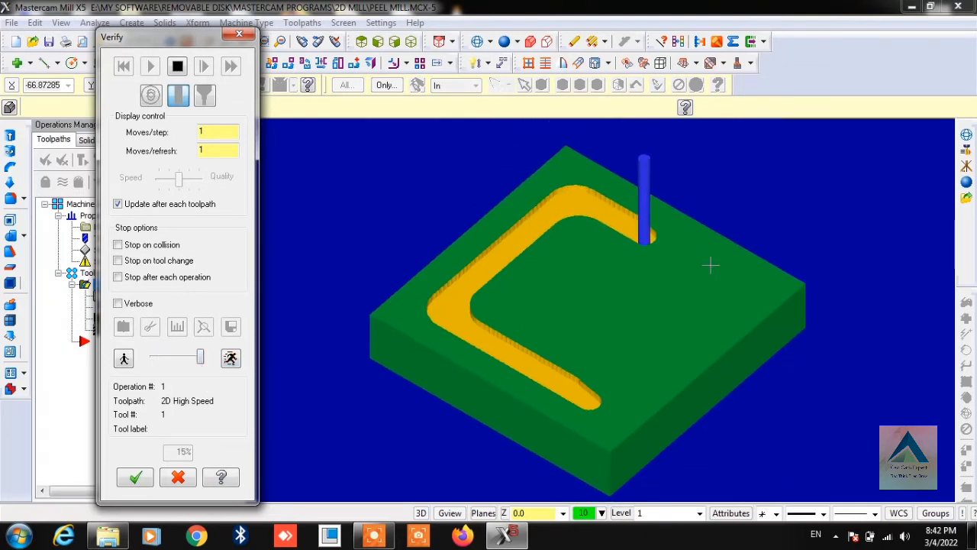
middle_click_drag(701, 282, 693, 295)
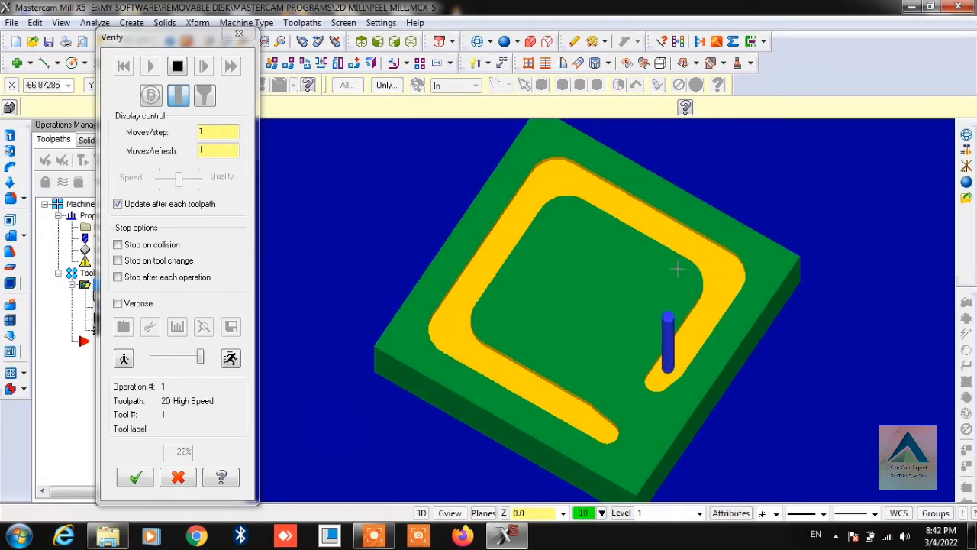
middle_click_drag(670, 221, 650, 258)
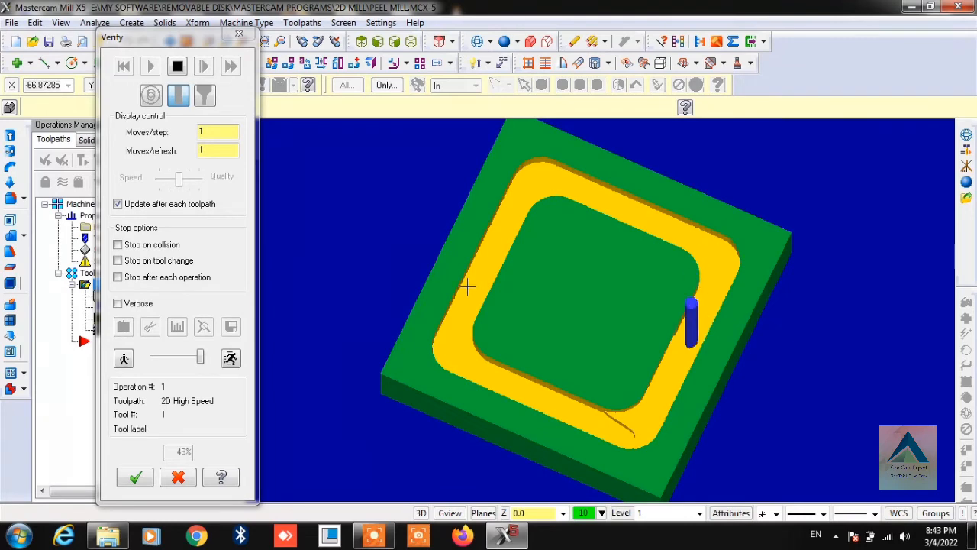
middle_click_drag(338, 323, 339, 277)
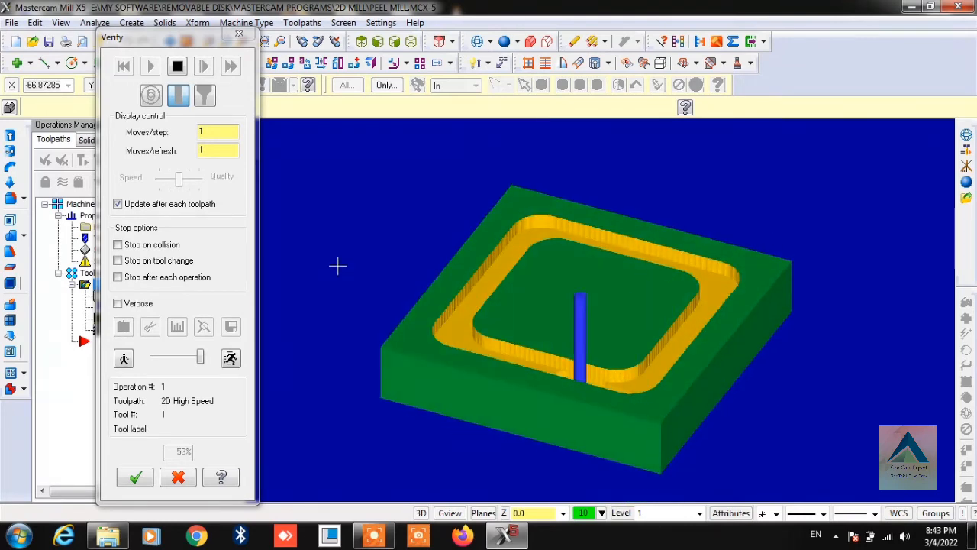
middle_click_drag(430, 291, 361, 312)
middle_click_drag(463, 283, 295, 186)
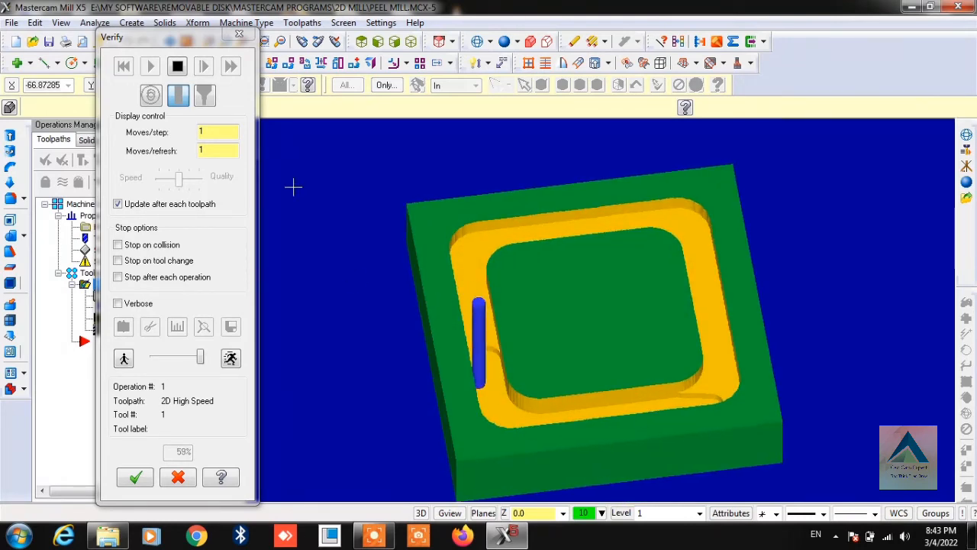
- Set the simulation's moves per step and moves per refresh to 5, inspect the finished slot and close the verification
left_click_drag(215, 130, 199, 151)
type("55")
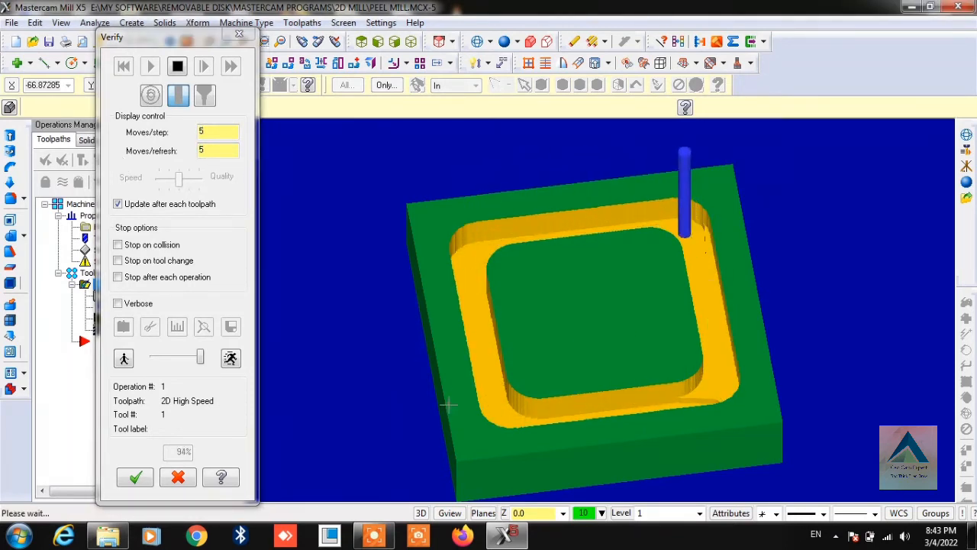
middle_click_drag(397, 399, 318, 365)
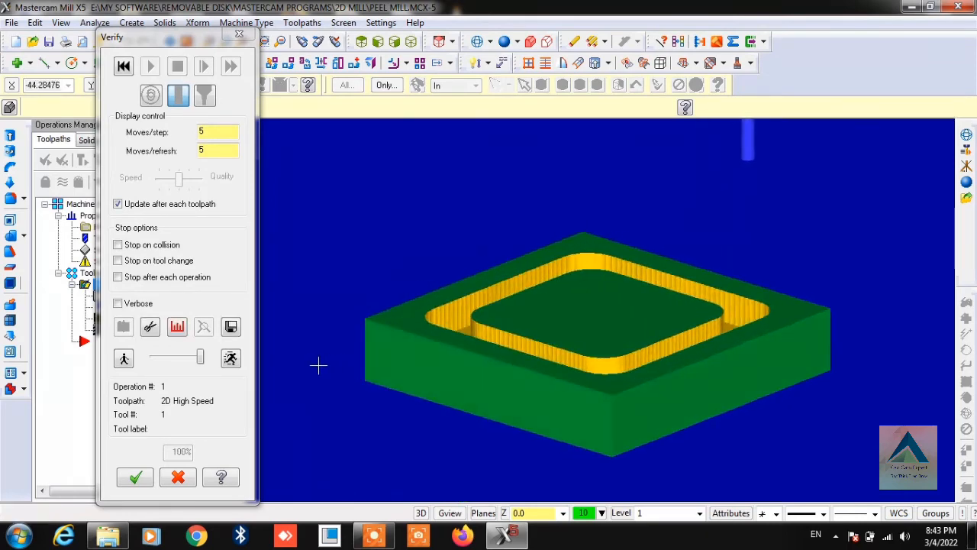
mouse_move(537, 241)
middle_mouse_down()
mouse_move(497, 308)
mouse_move(453, 323)
mouse_move(448, 339)
mouse_move(446, 326)
middle_mouse_up()
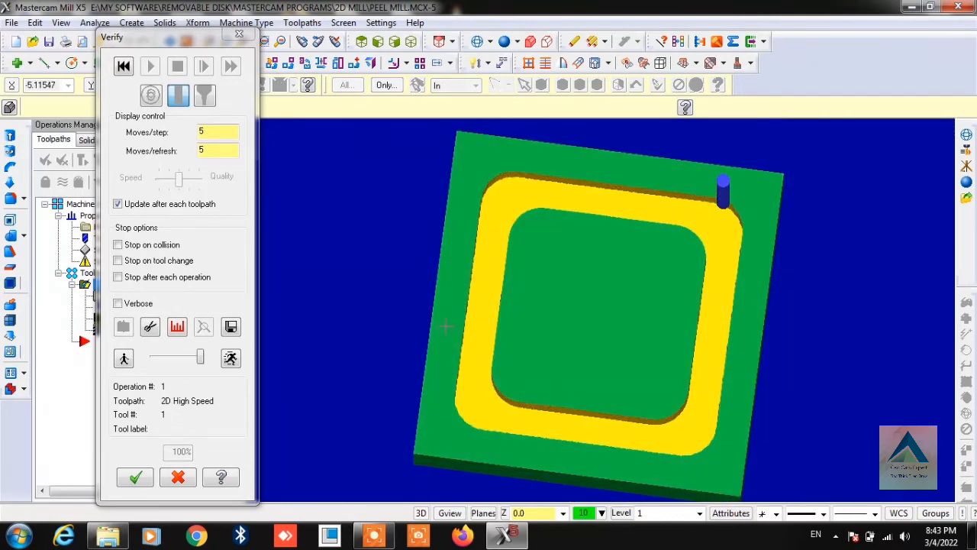
left_click(137, 479)
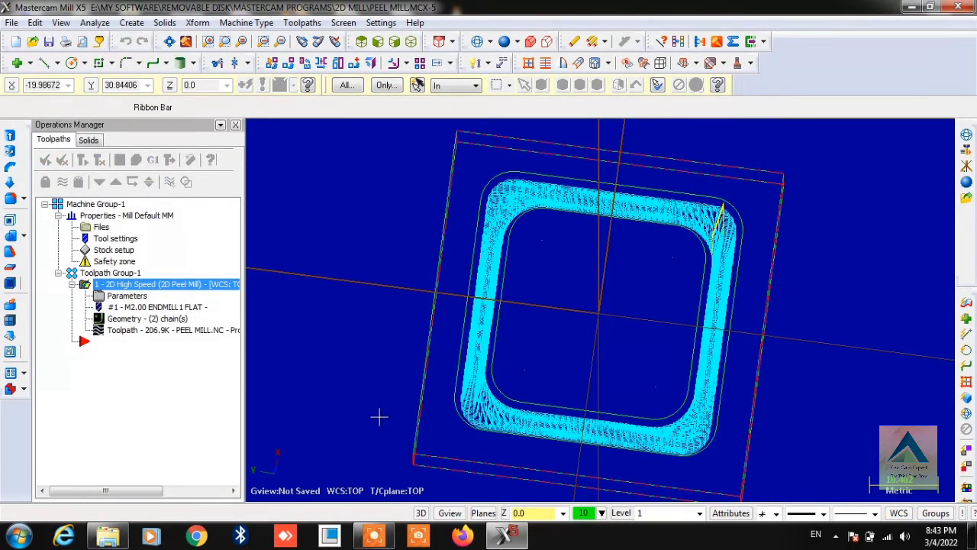
- Post the peel mill operation as an NC file named PEEL MILL on the Desktop, with editing enabled
middle_click_drag(379, 416, 354, 313)
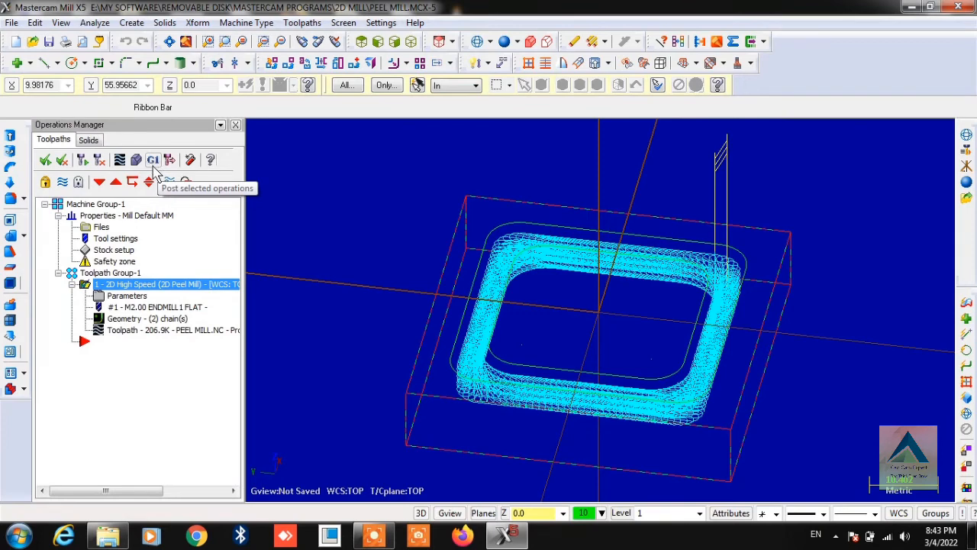
left_click(155, 167)
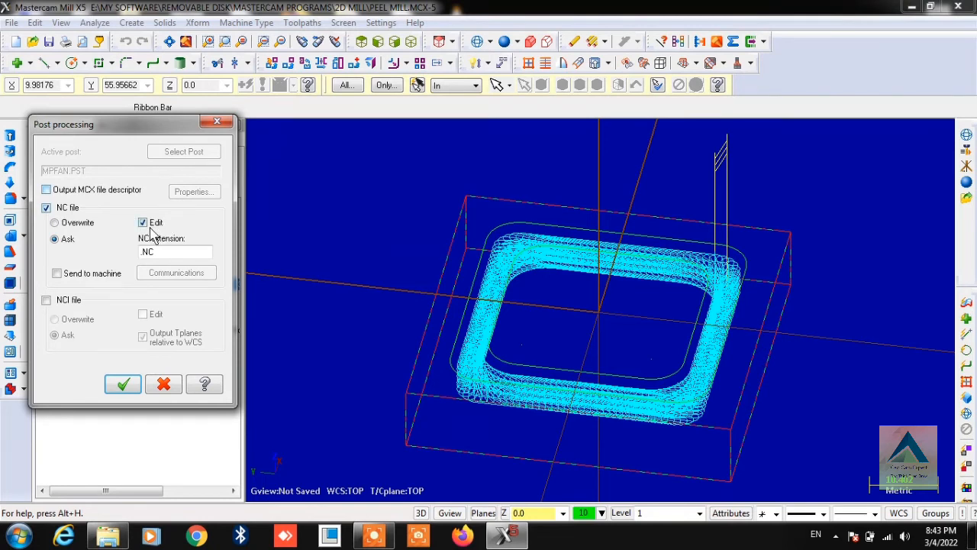
left_click(130, 391)
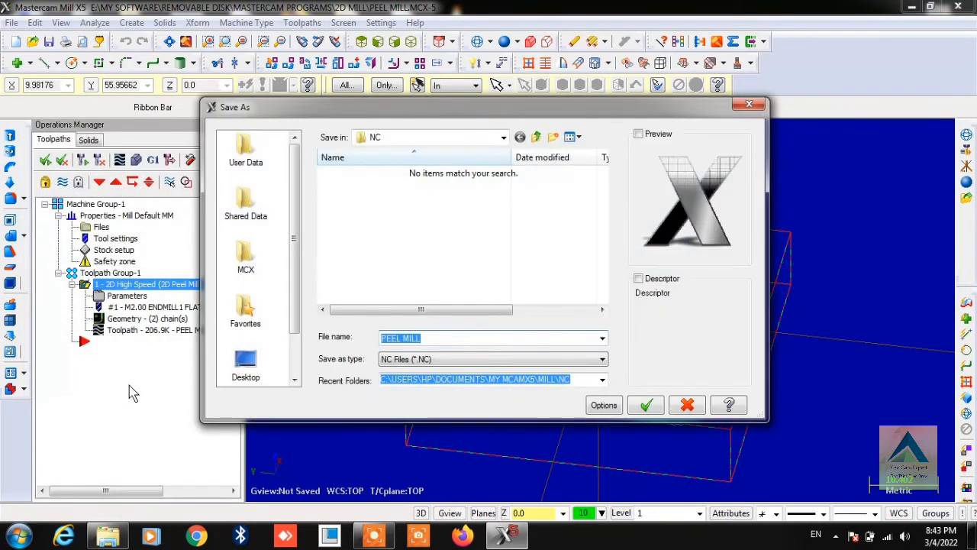
left_click(246, 365)
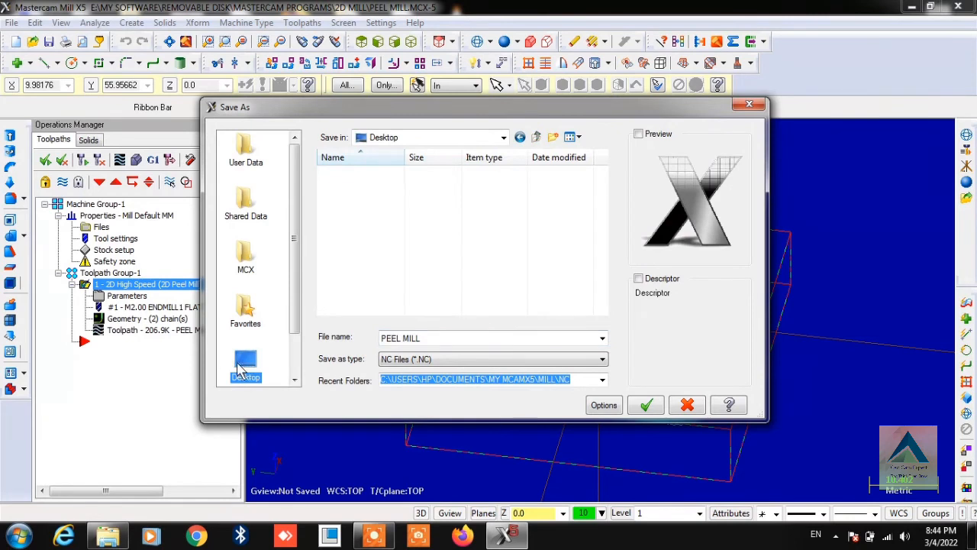
left_click(436, 337)
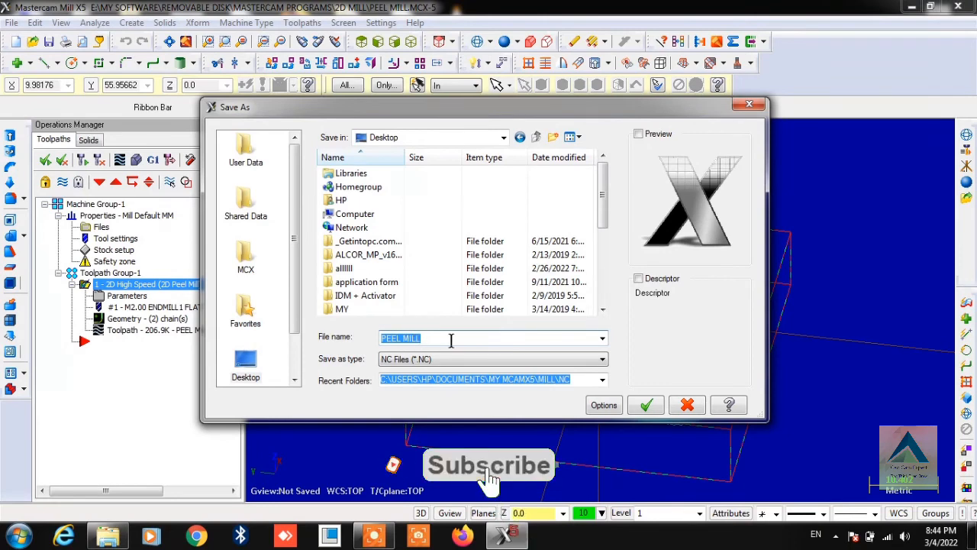
left_click(647, 407)
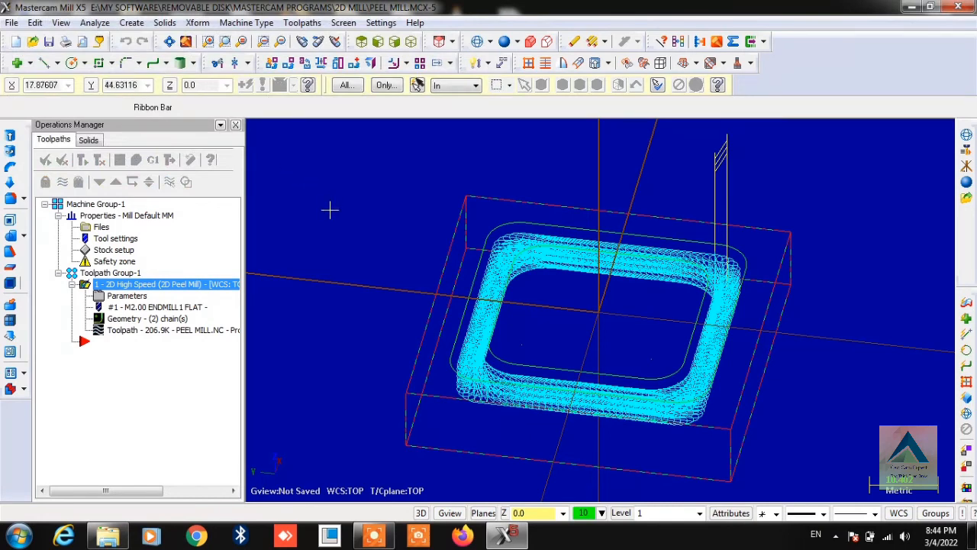
- Examine the closing blocks of the posted PEEL MILL.NC program in the code editor
scroll(713, 427, "down", 5)
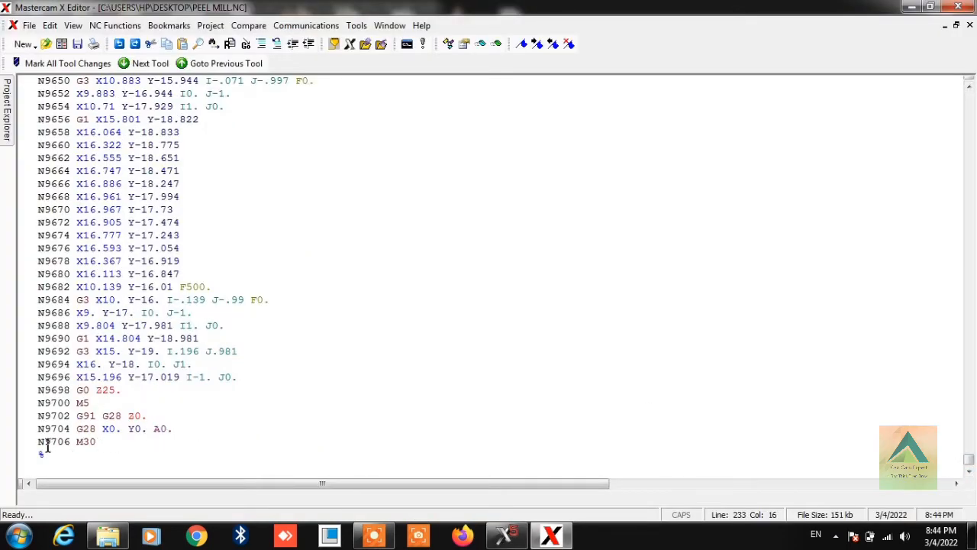
left_click_drag(46, 448, 65, 446)
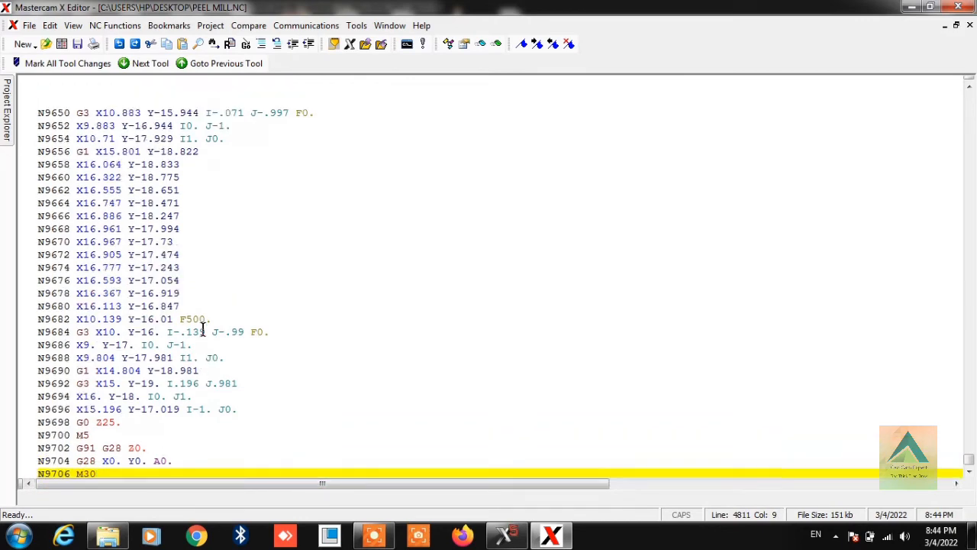
scroll(212, 321, "up", 10)
right_click(292, 211)
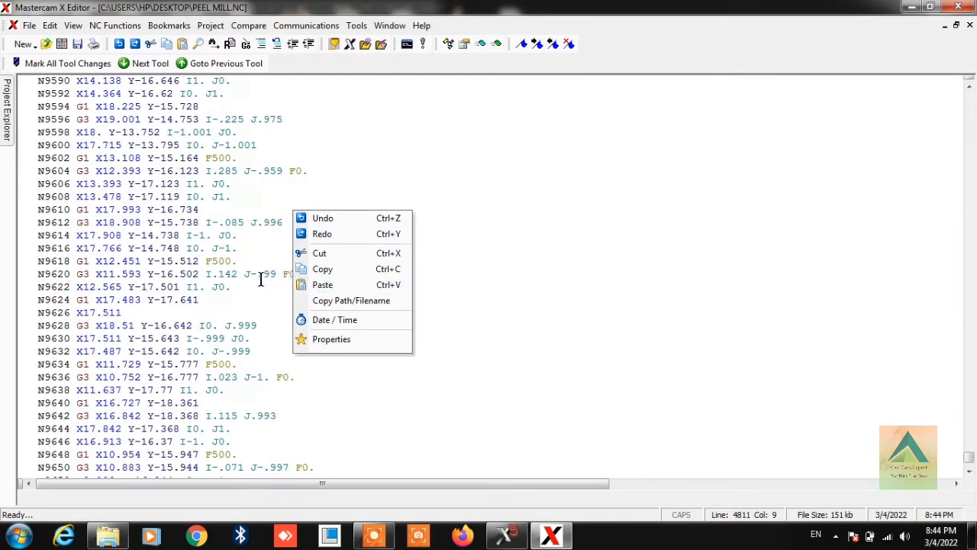
left_click(254, 245)
left_click(280, 298)
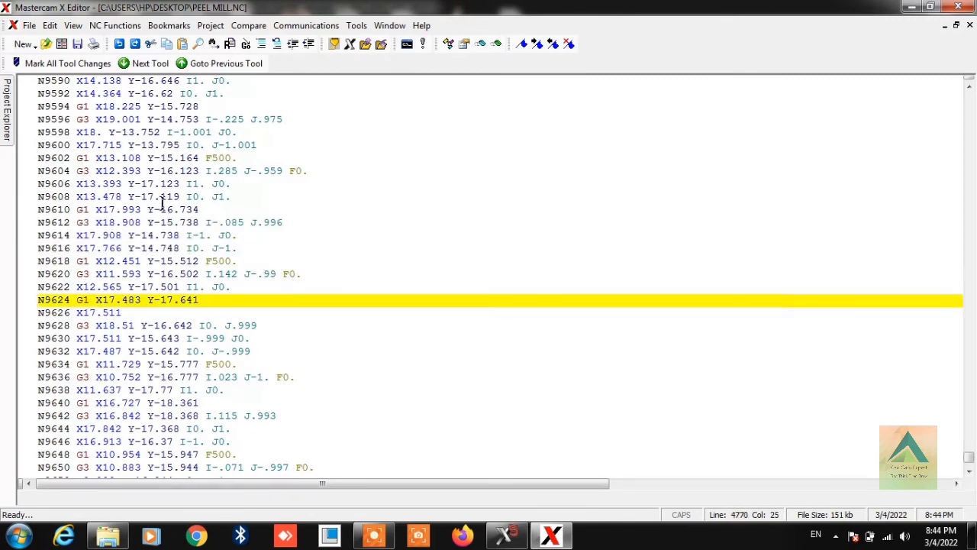
- Copy the range of G-code blocks ending in line N9692 and close the code editor
left_click_drag(76, 106, 213, 487)
right_click(277, 209)
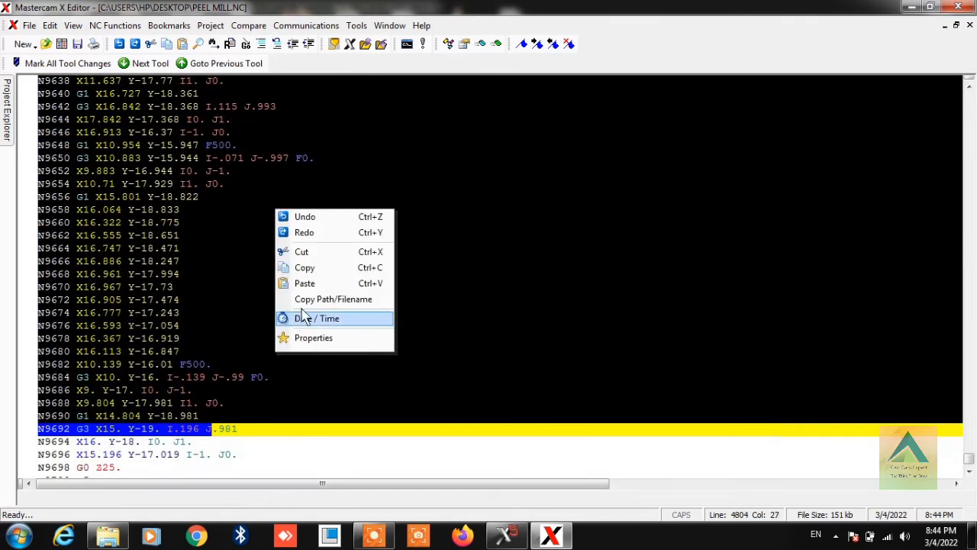
left_click(302, 269)
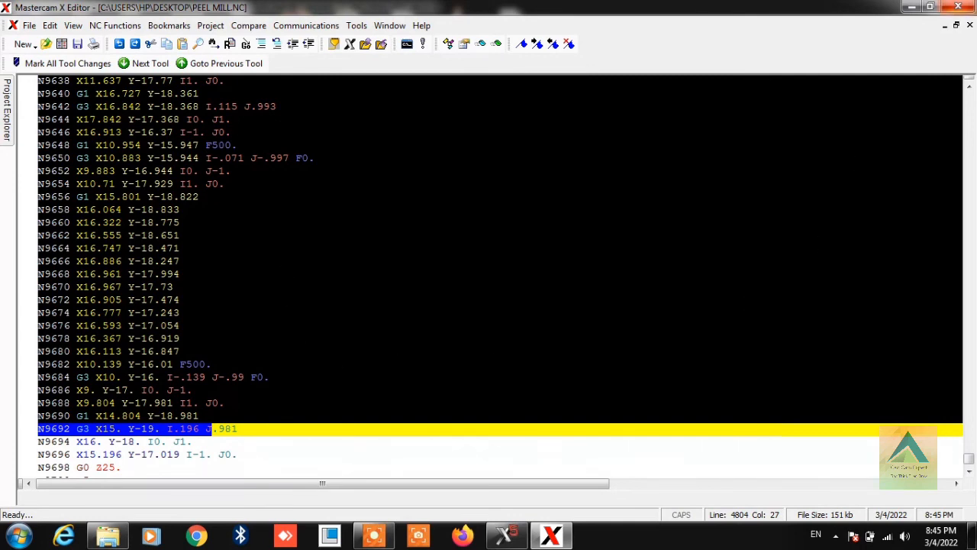
left_click(959, 7)
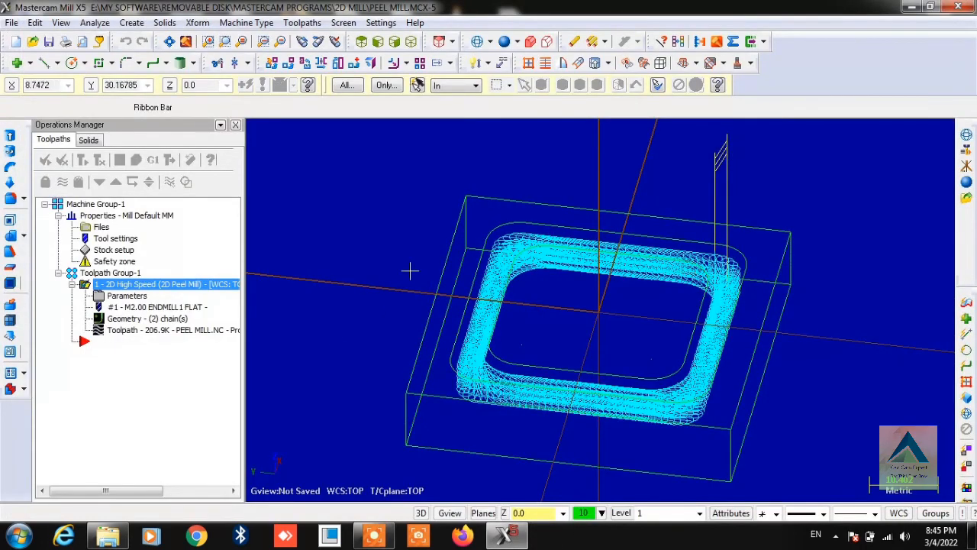